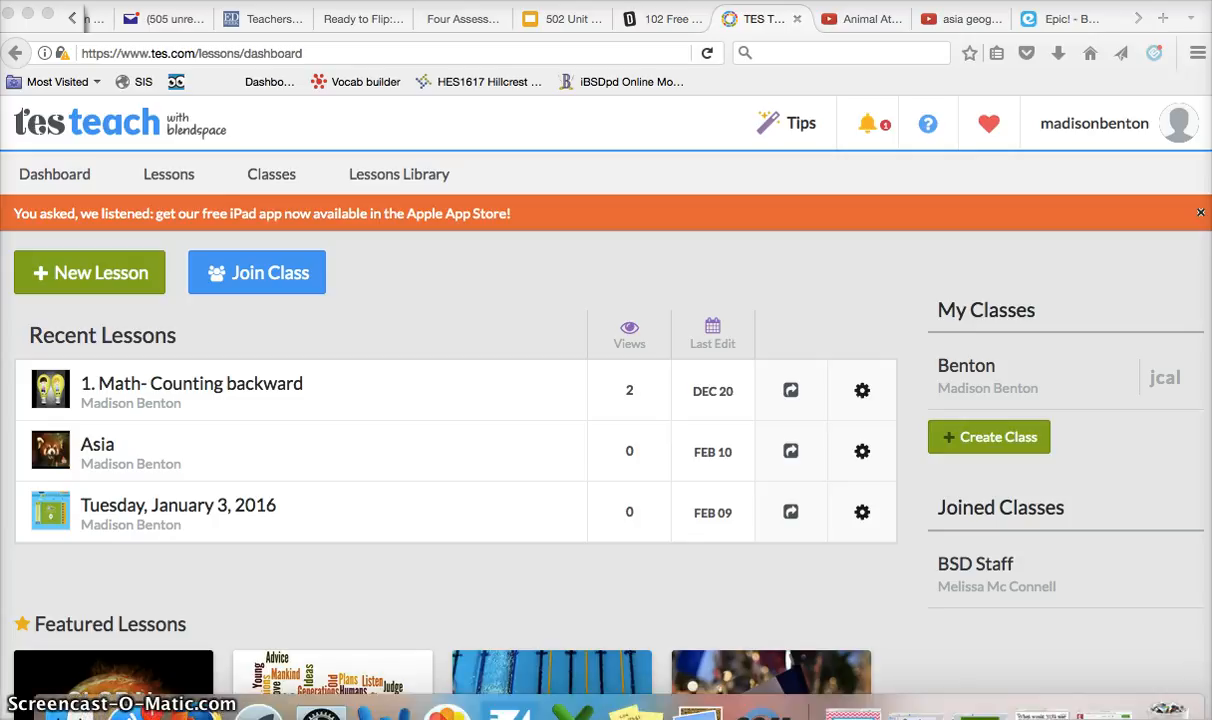
# Open the Asia lesson and examine its numbered resource tiles, from the Animal Atlas video to the chatterpix task
pyautogui.click(113, 453)
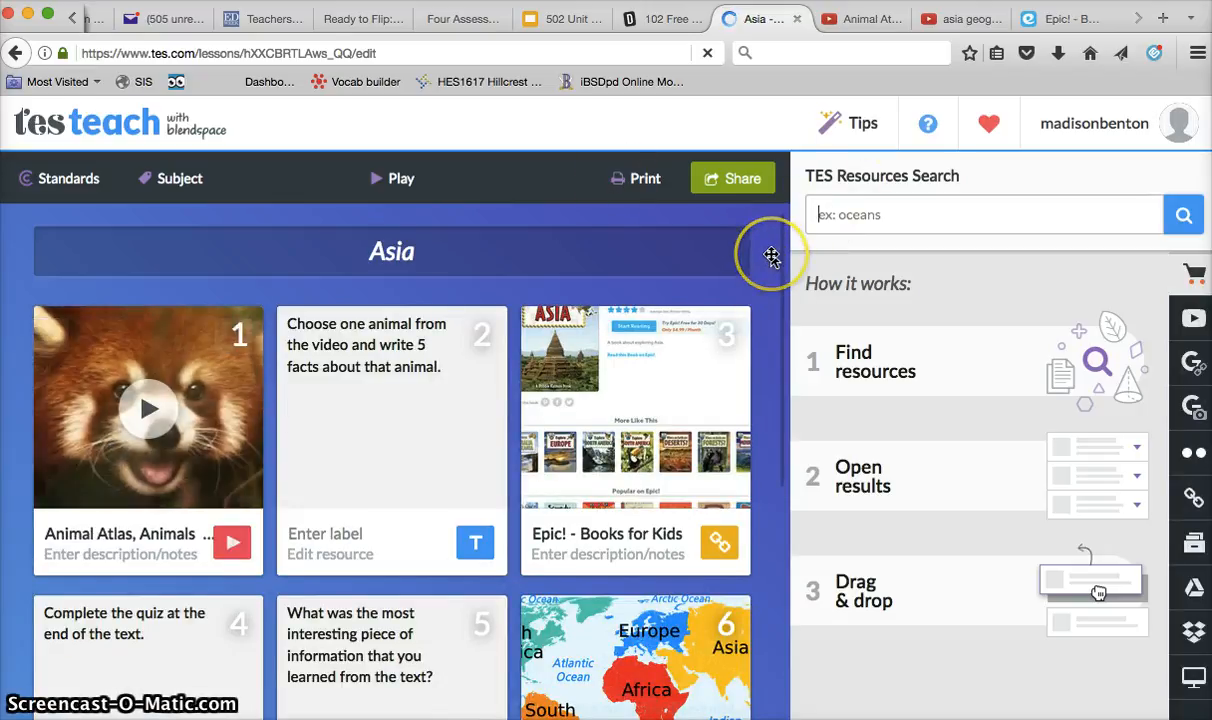
pyautogui.moveTo(771, 259); pyautogui.dragTo(756, 401)
pyautogui.scroll(-3, 757, 401)
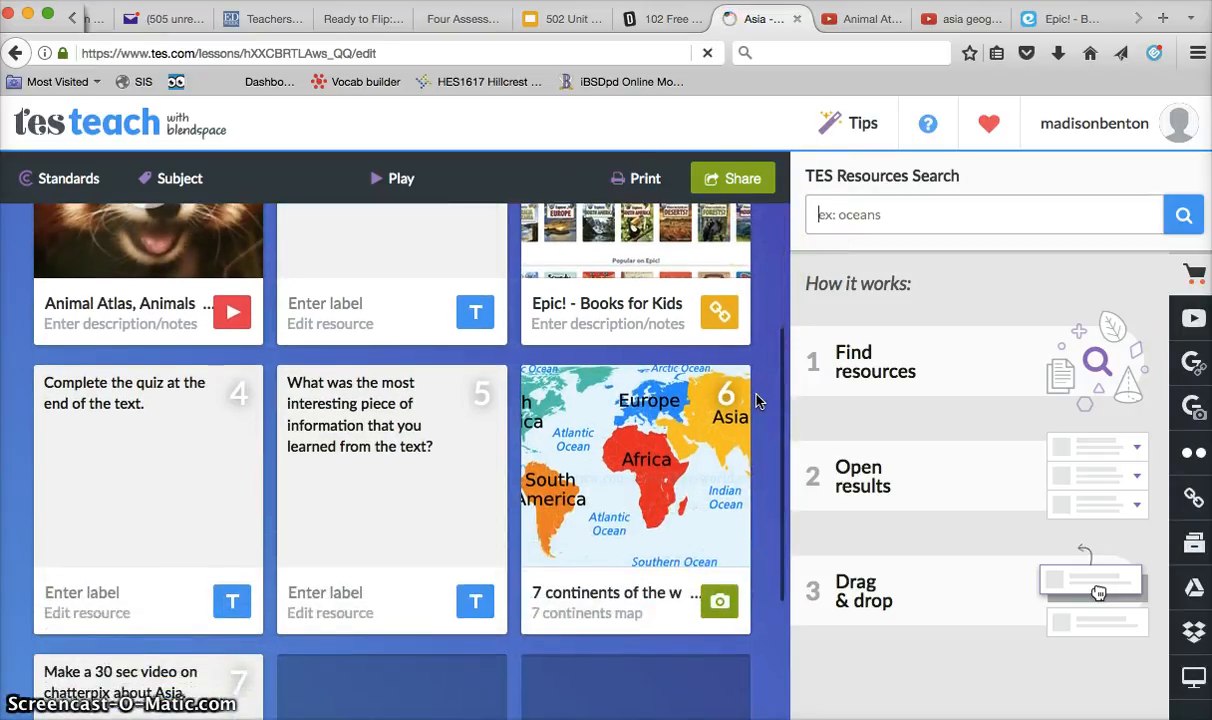
pyautogui.scroll(4, 757, 401)
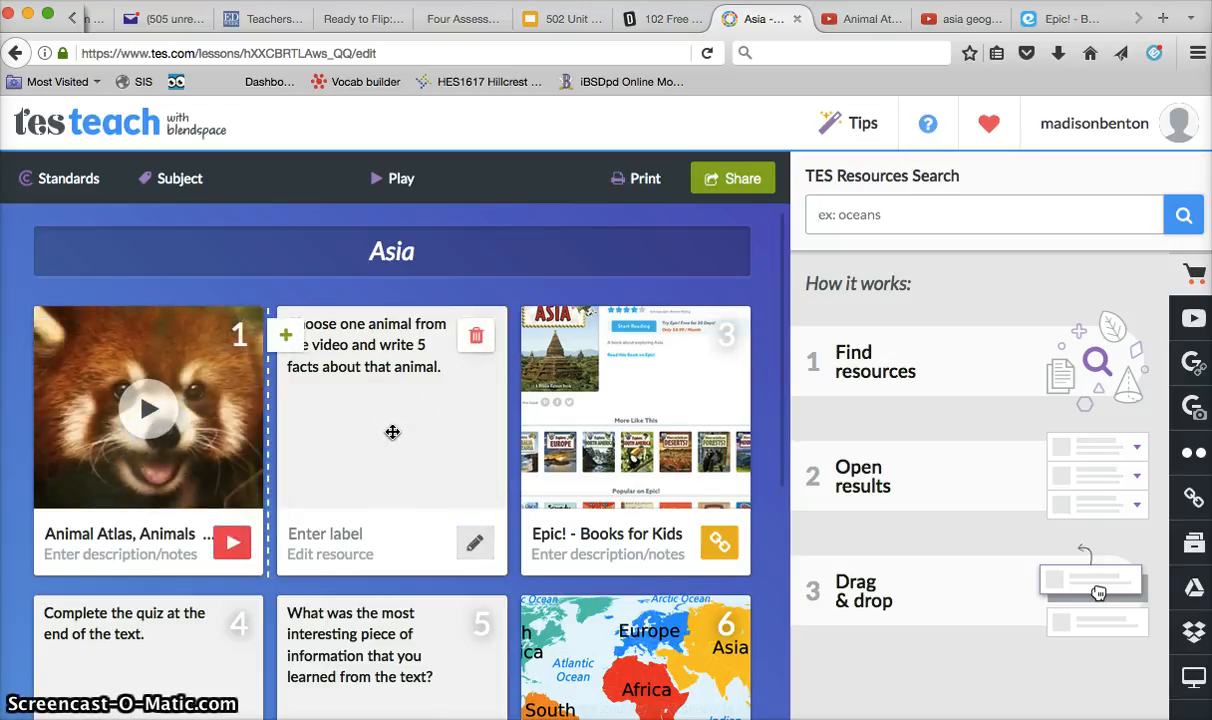
pyautogui.moveTo(392, 432); pyautogui.dragTo(331, 251)
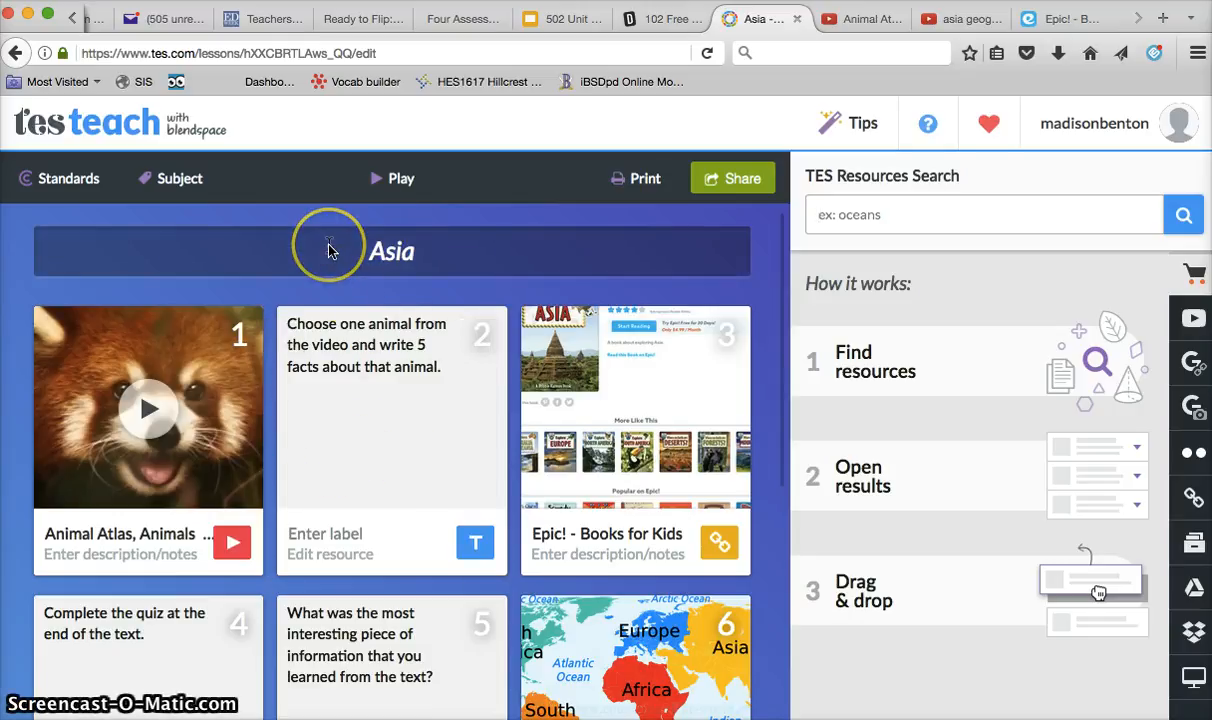
pyautogui.moveTo(398, 418)
pyautogui.mouseDown()
pyautogui.moveTo(709, 411)
pyautogui.moveTo(752, 272)
pyautogui.moveTo(785, 265)
pyautogui.moveTo(598, 413)
pyautogui.moveTo(606, 291)
pyautogui.mouseUp()
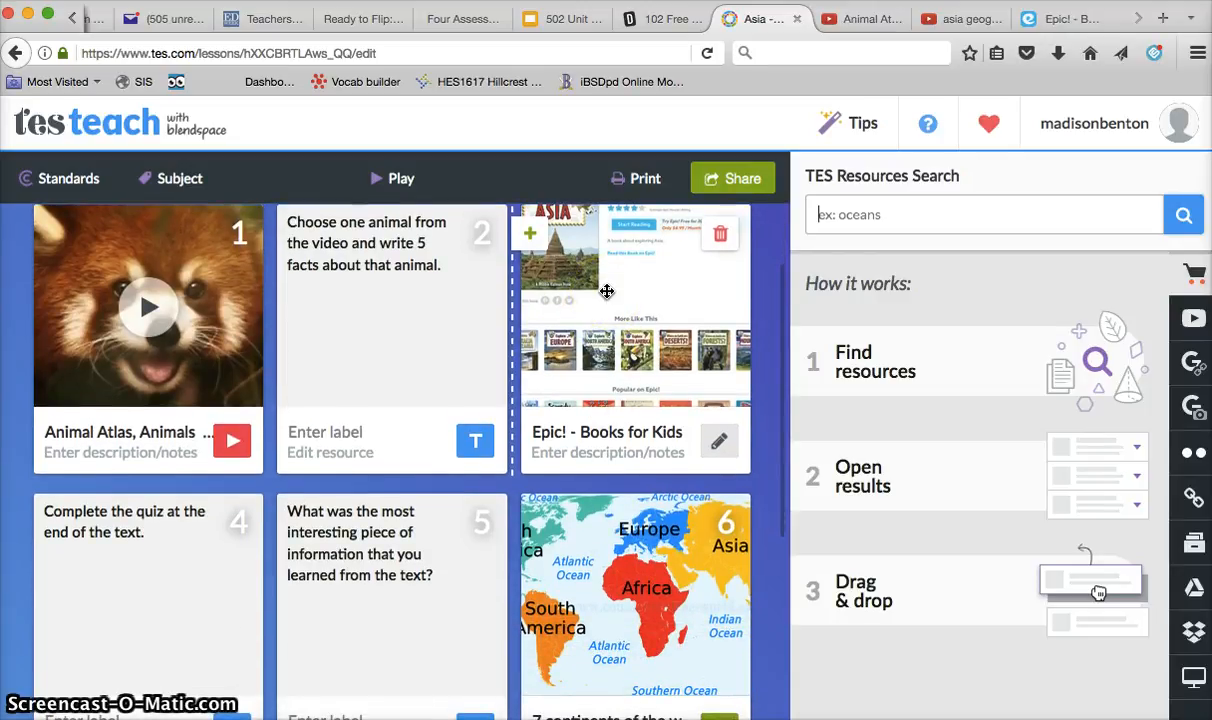
pyautogui.scroll(-4, 606, 291)
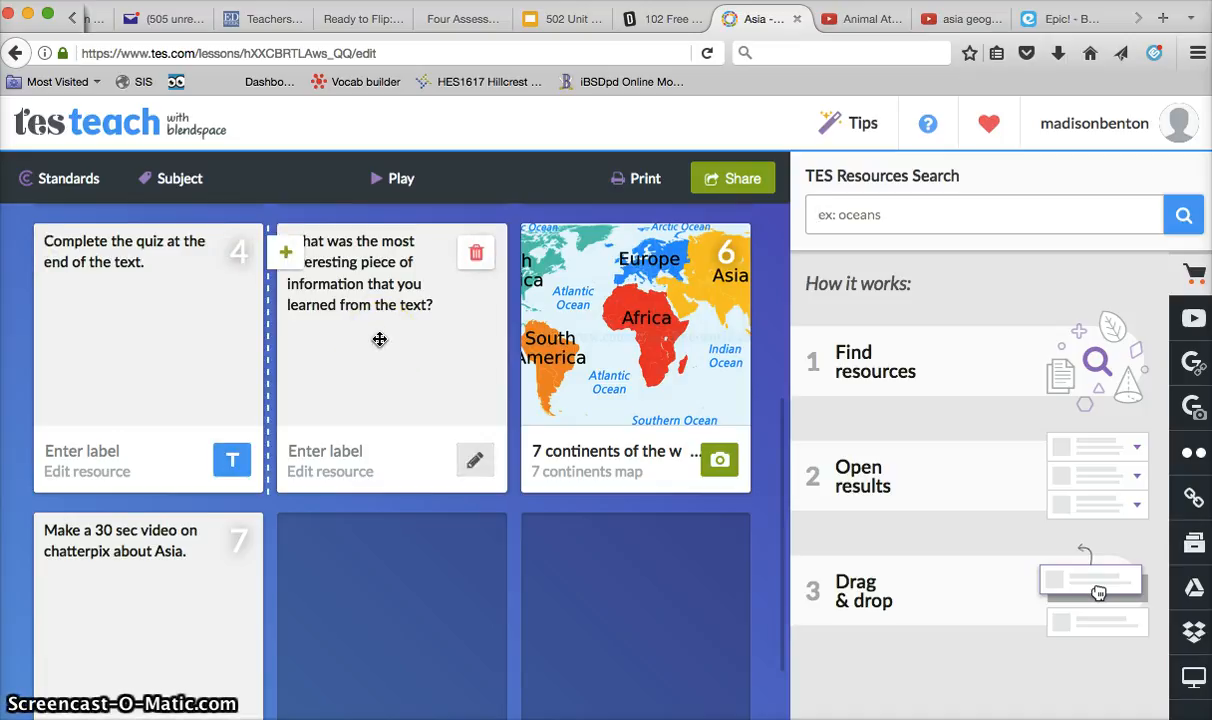
pyautogui.click(665, 355)
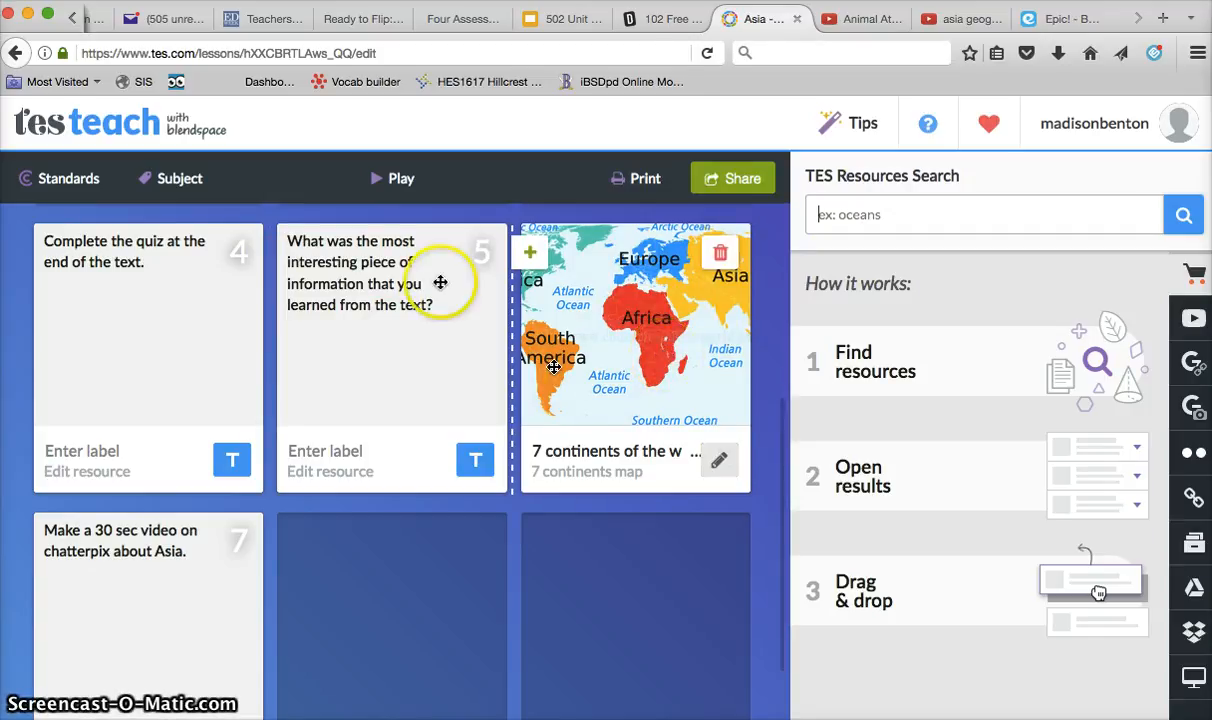
pyautogui.scroll(-1, 627, 322)
pyautogui.scroll(-2, 627, 322)
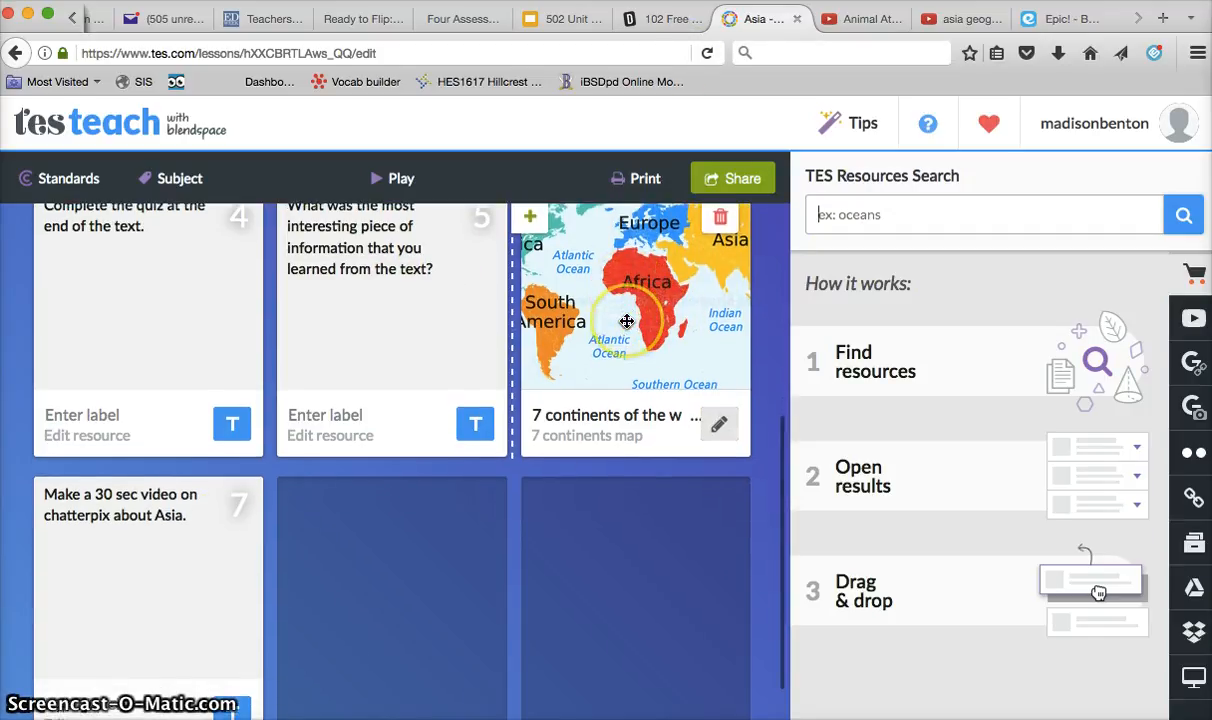
pyautogui.click(162, 541)
pyautogui.scroll(-2, 162, 541)
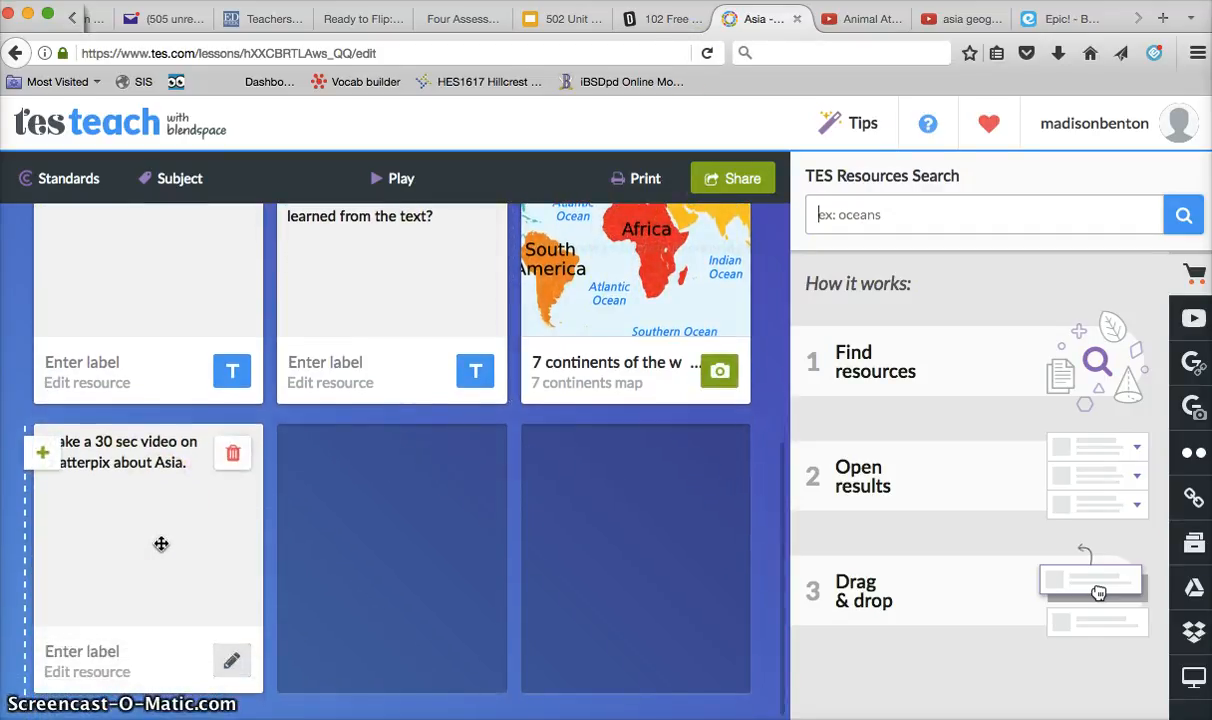
pyautogui.scroll(-1, 165, 535)
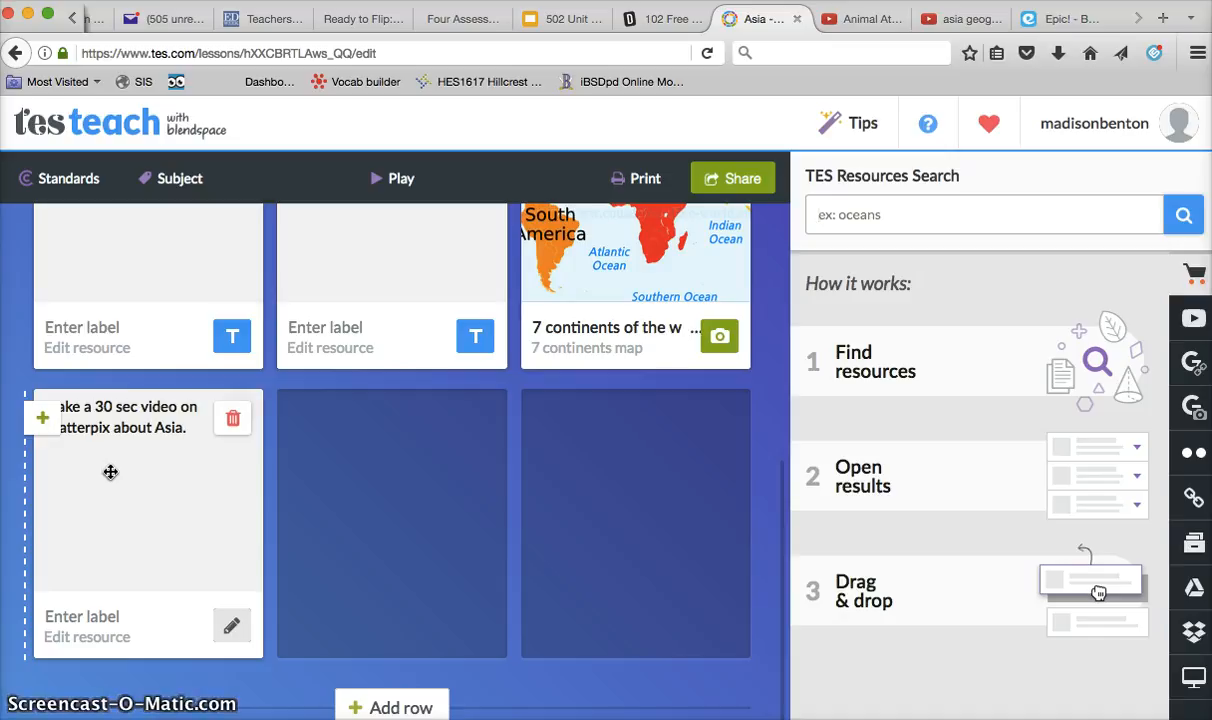
pyautogui.moveTo(110, 472); pyautogui.dragTo(246, 452)
pyautogui.scroll(3, 303, 285)
pyautogui.scroll(5, 457, 490)
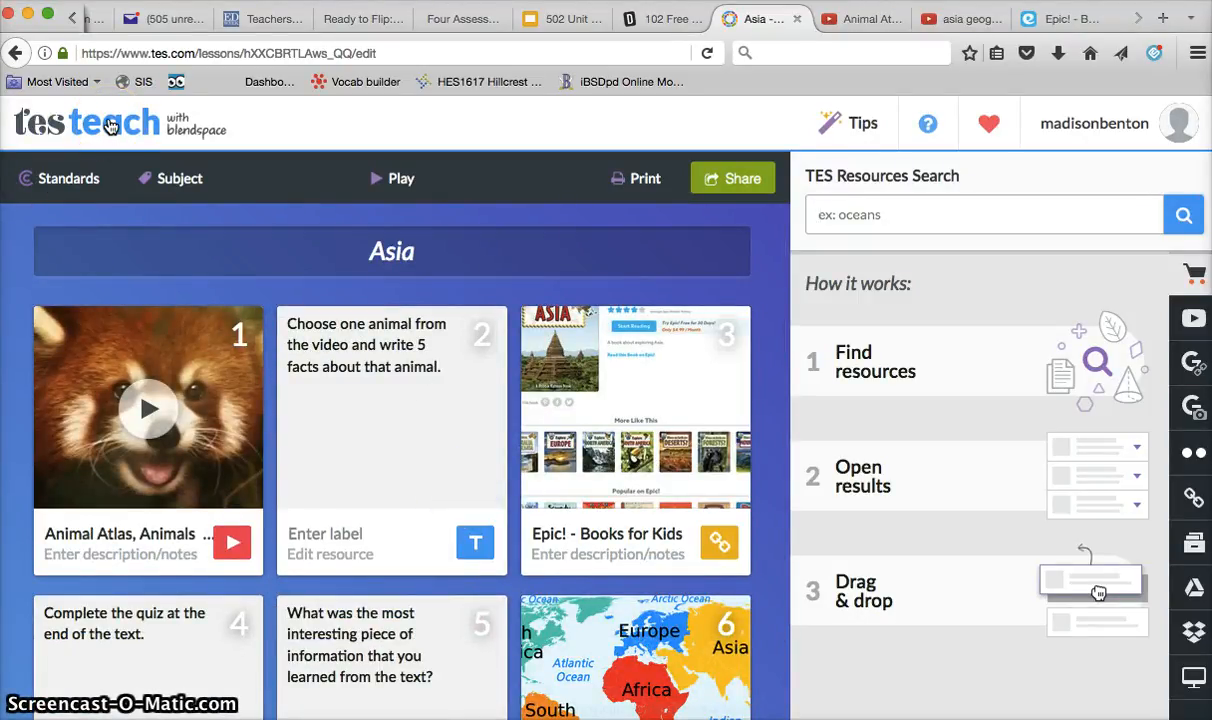
pyautogui.scroll(-8, 379, 303)
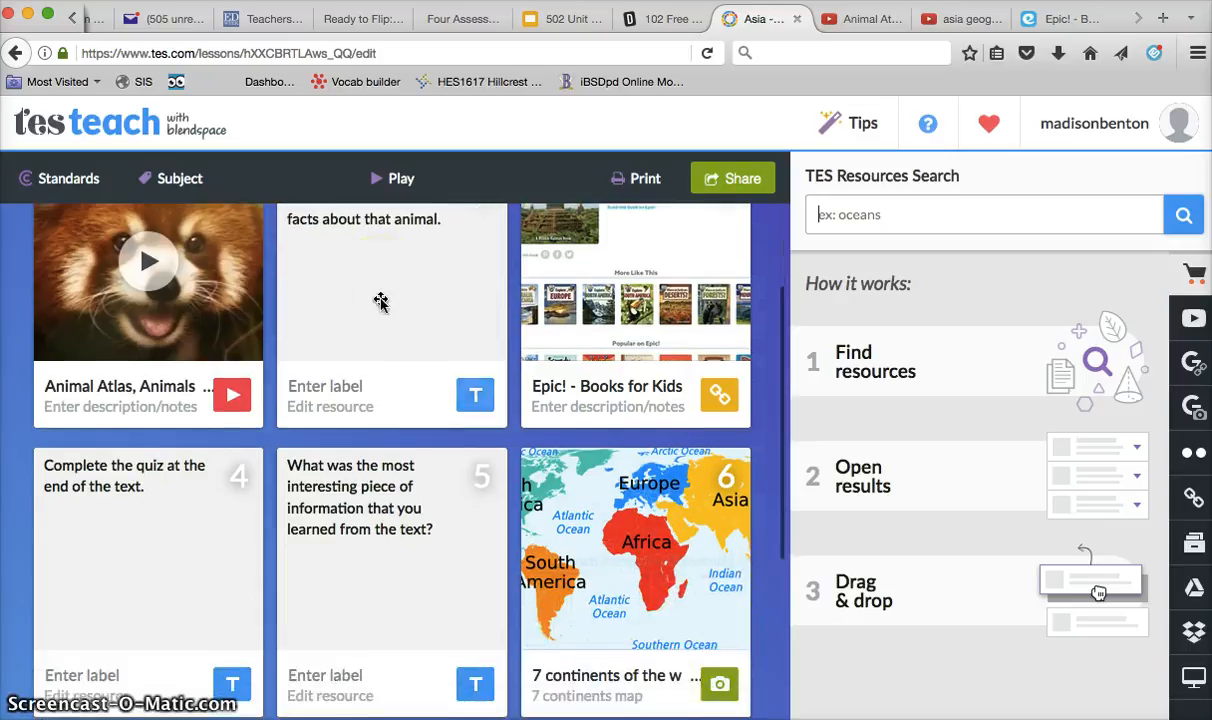
pyautogui.scroll(-2, 380, 302)
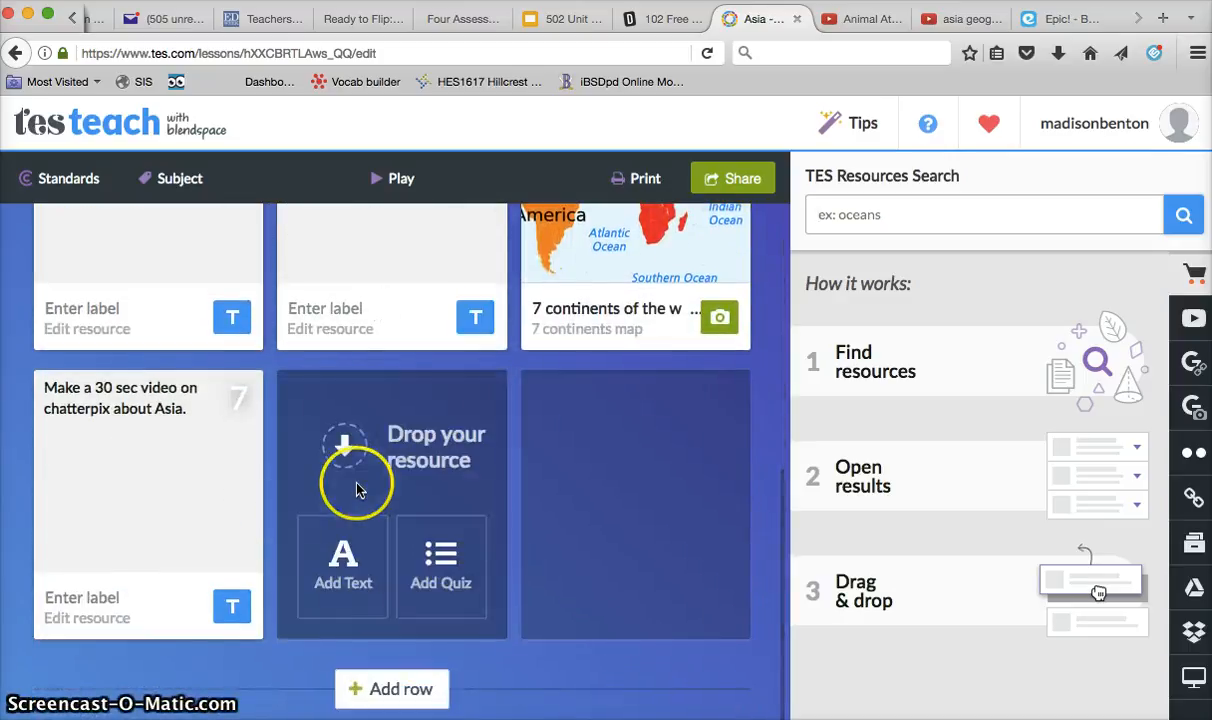
pyautogui.scroll(10, 465, 237)
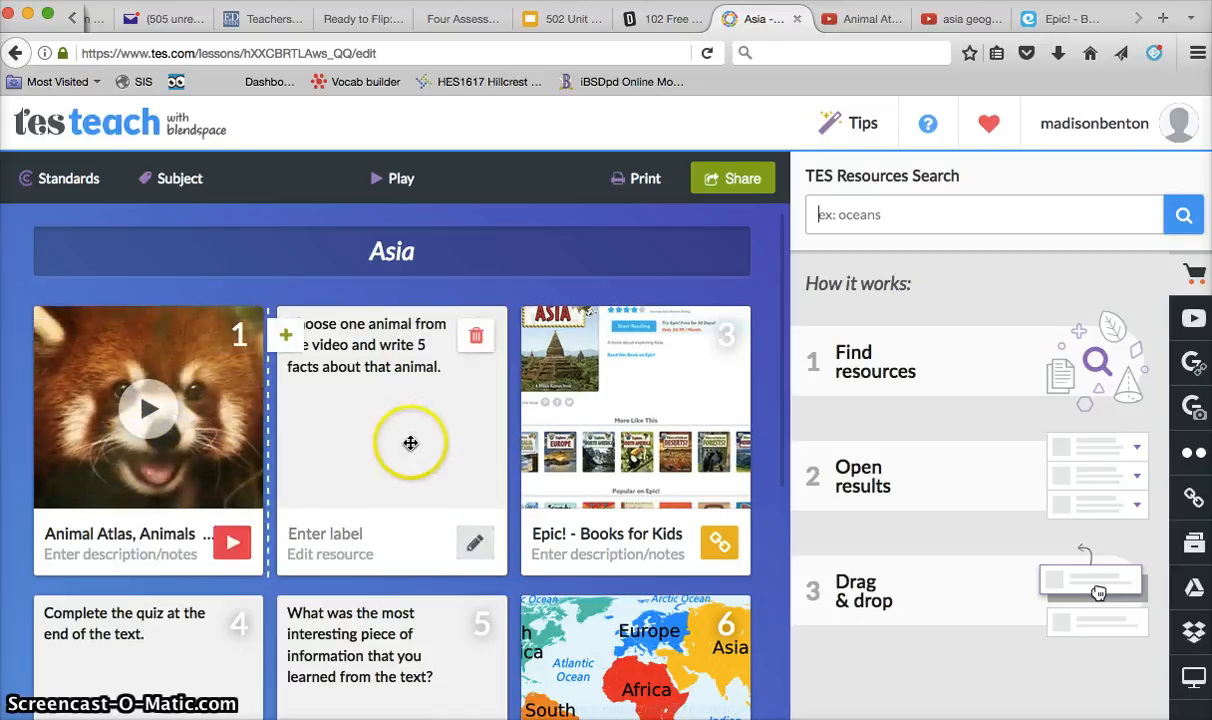
pyautogui.scroll(-1, 712, 365)
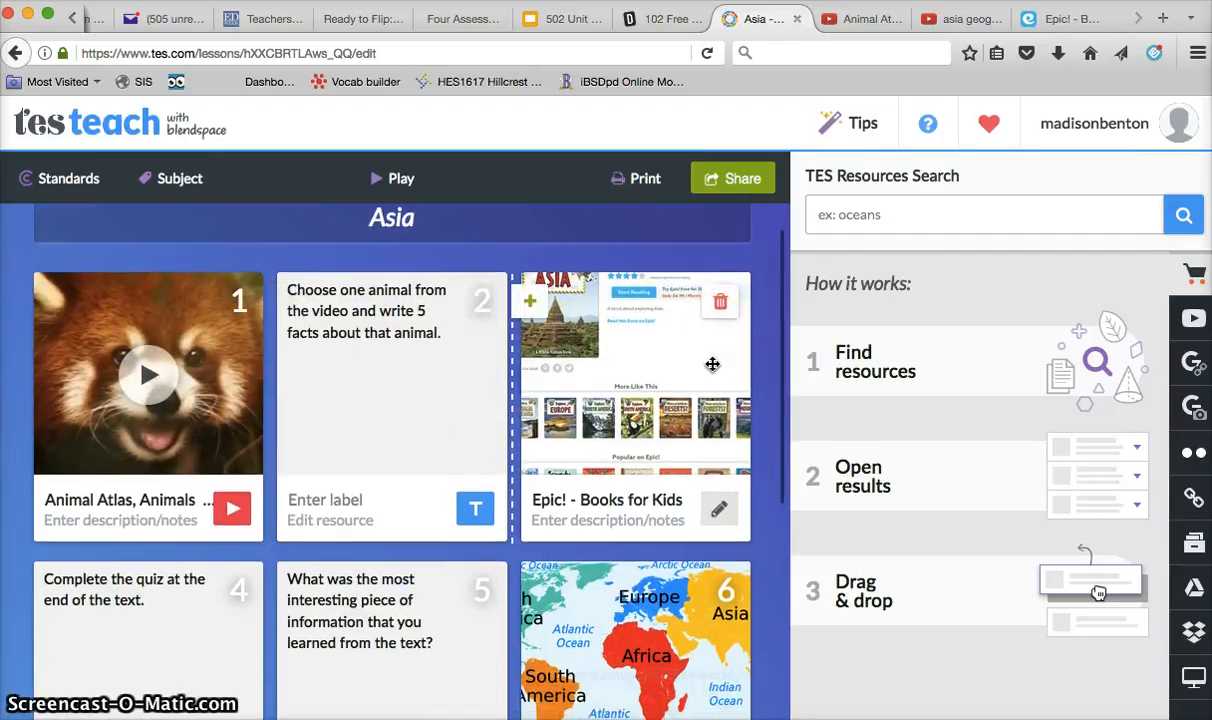
pyautogui.scroll(-2, 715, 642)
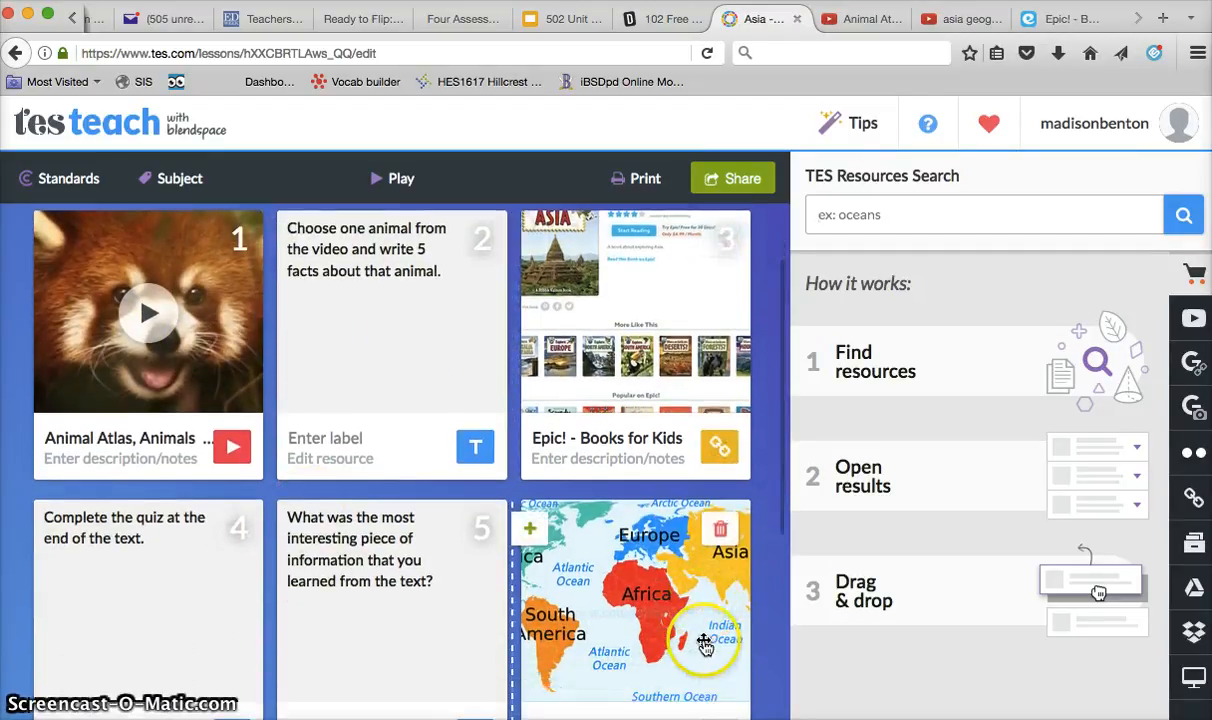
pyautogui.scroll(-6, 421, 581)
pyautogui.scroll(10, 421, 581)
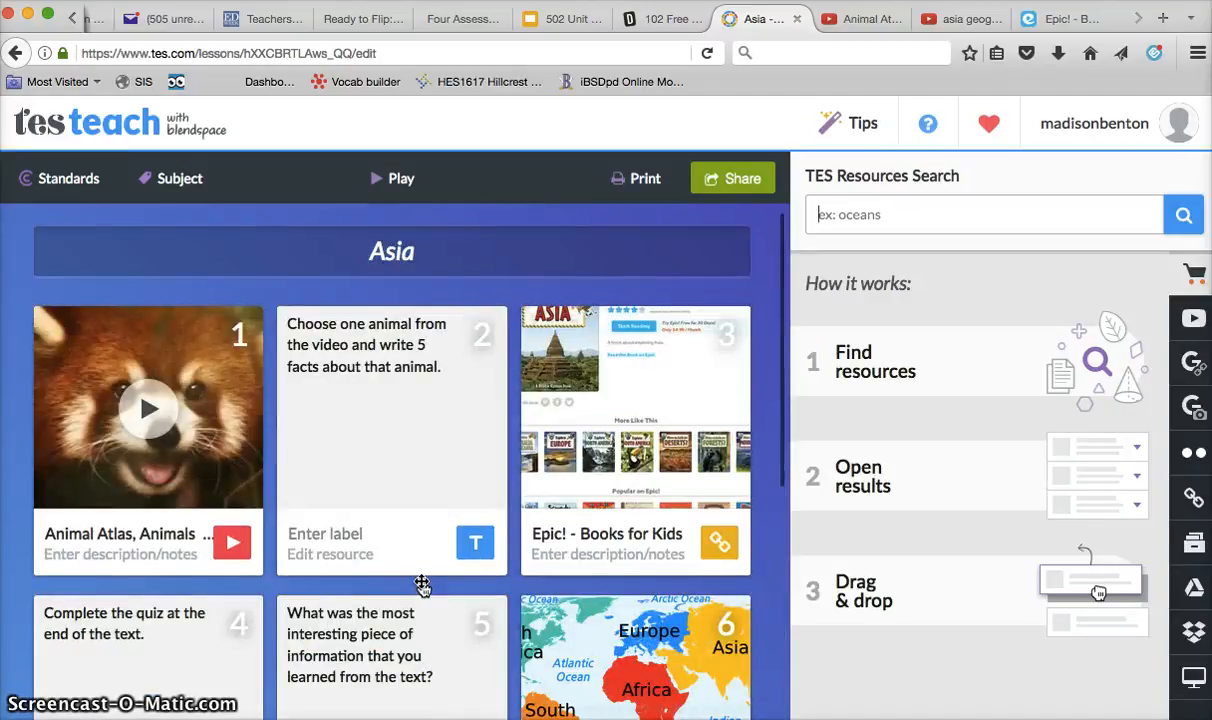
# Return to the dashboard and create a new blank lesson
pyautogui.click(56, 124)
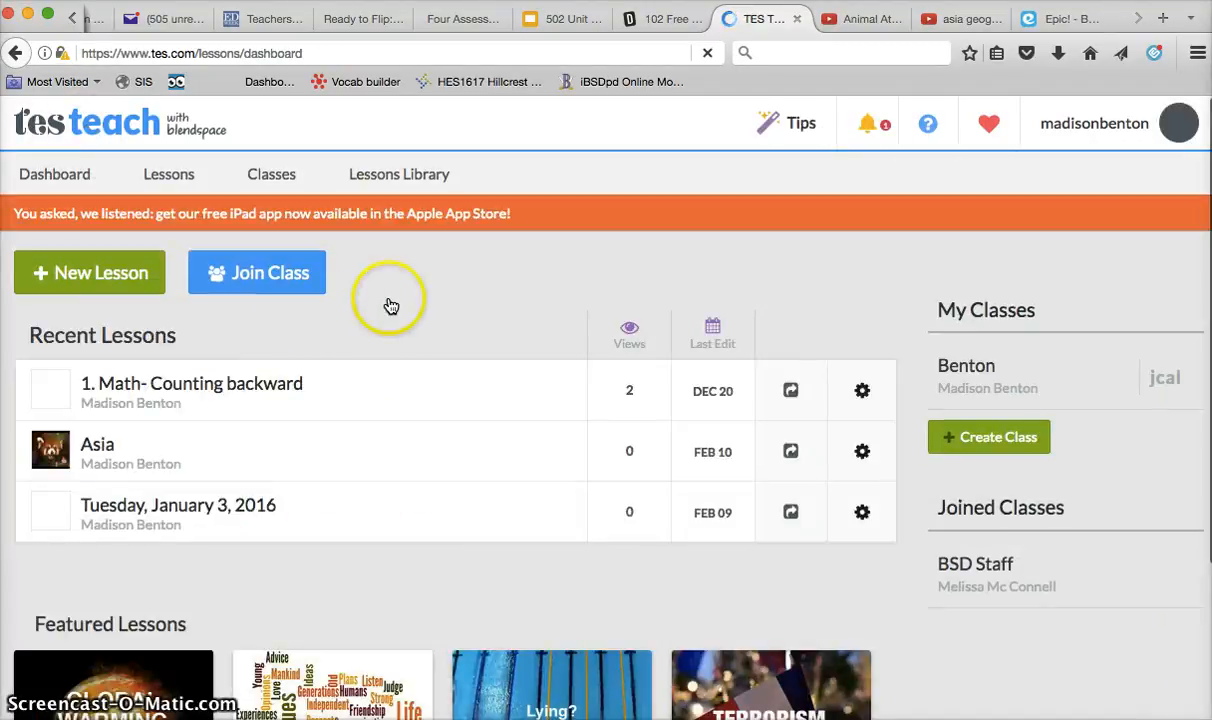
pyautogui.click(137, 278)
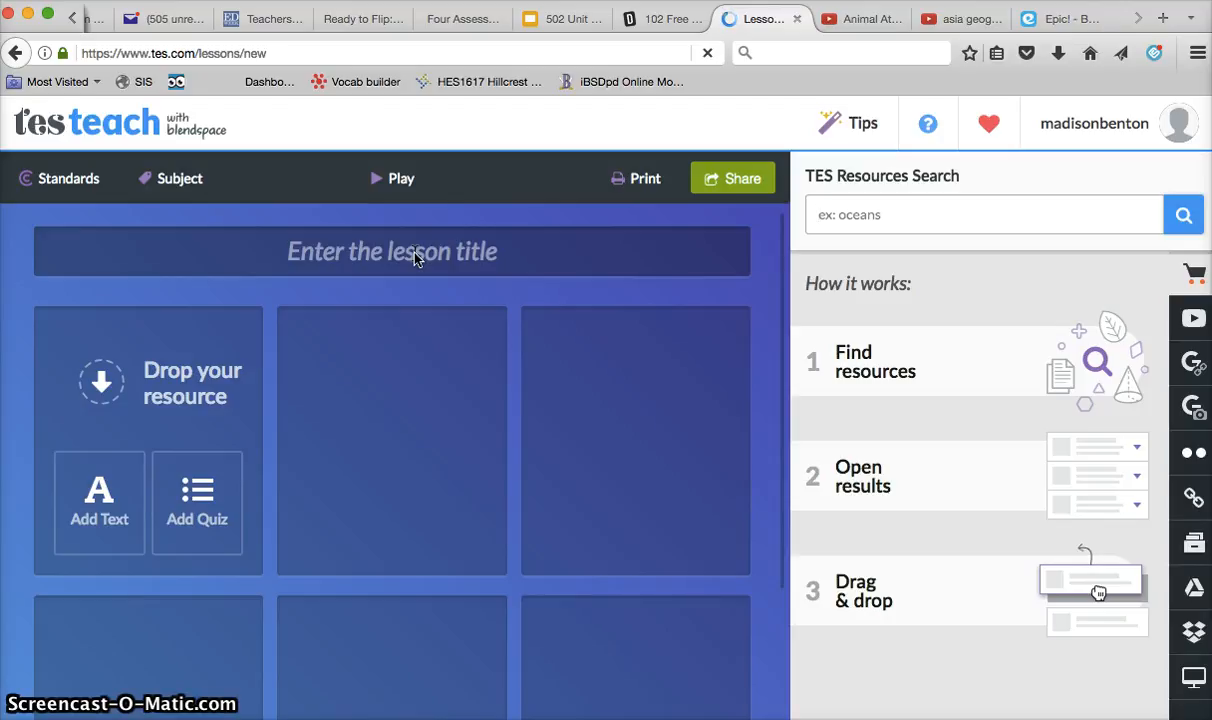
# Switch to YouTube, open the Sub rules video from the own channel's uploads, pause it and copy its web address
pyautogui.click(862, 20)
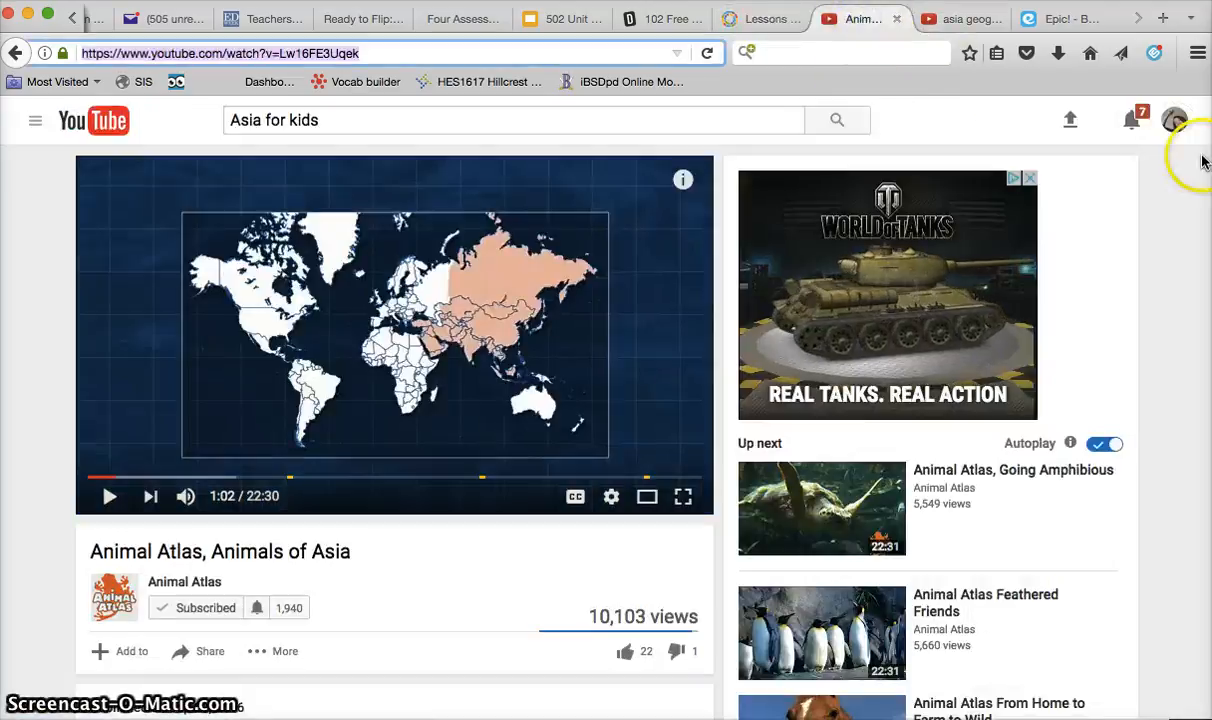
pyautogui.click(35, 121)
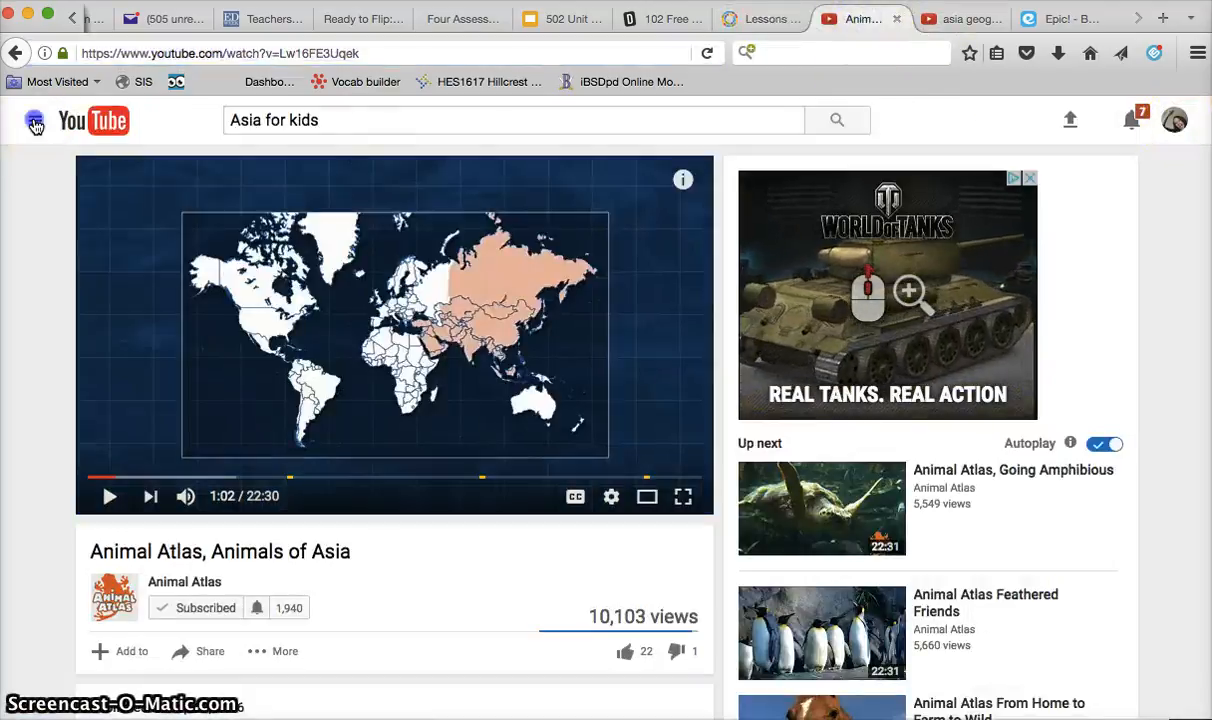
pyautogui.click(82, 203)
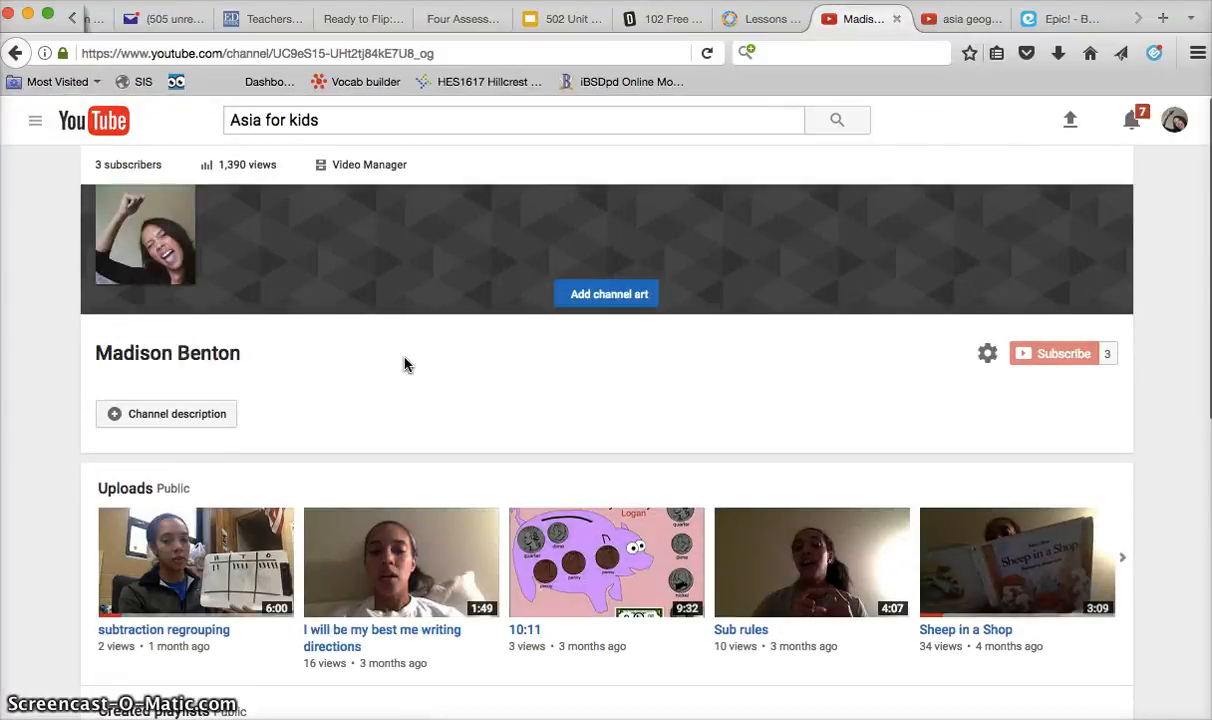
pyautogui.scroll(-3, 405, 365)
pyautogui.click(760, 508)
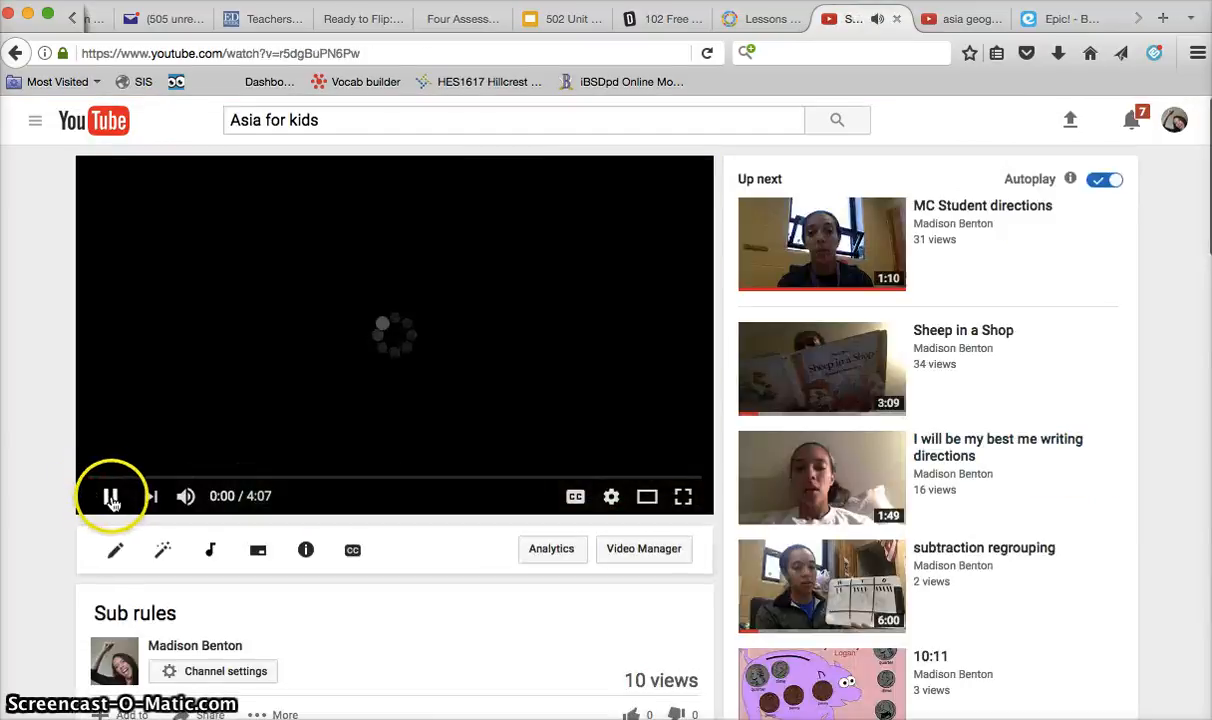
pyautogui.click(110, 497)
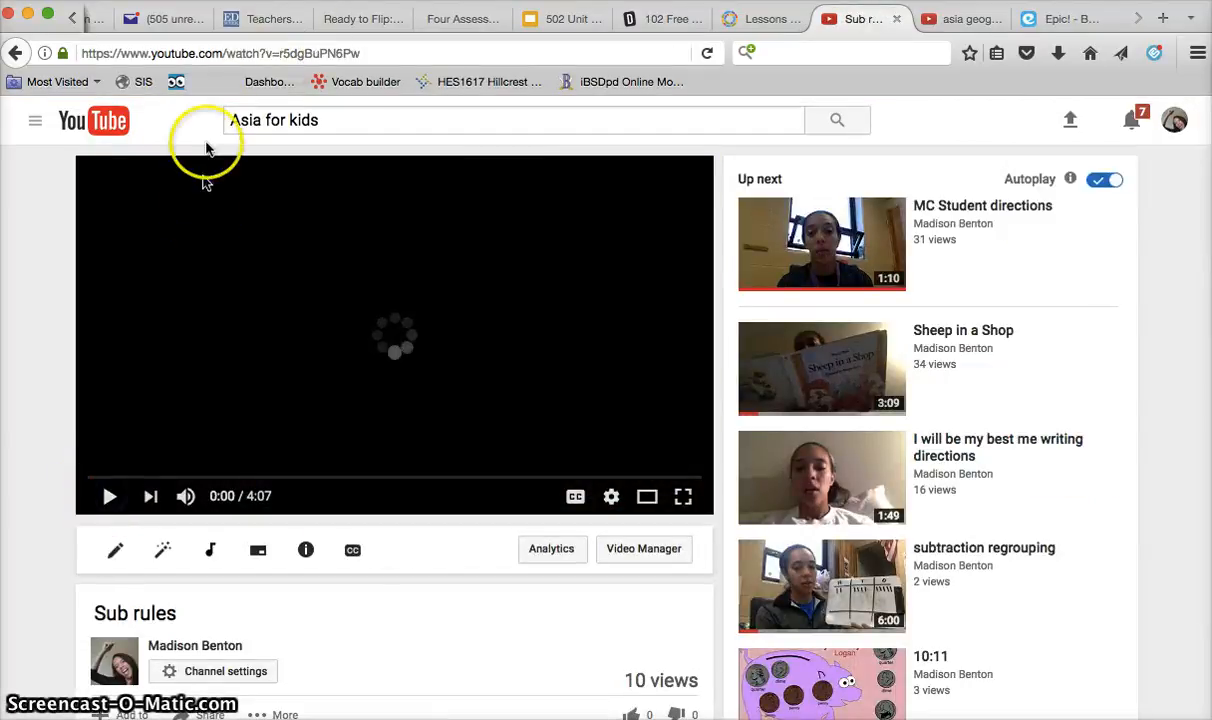
pyautogui.click(213, 50)
pyautogui.press('super+c')
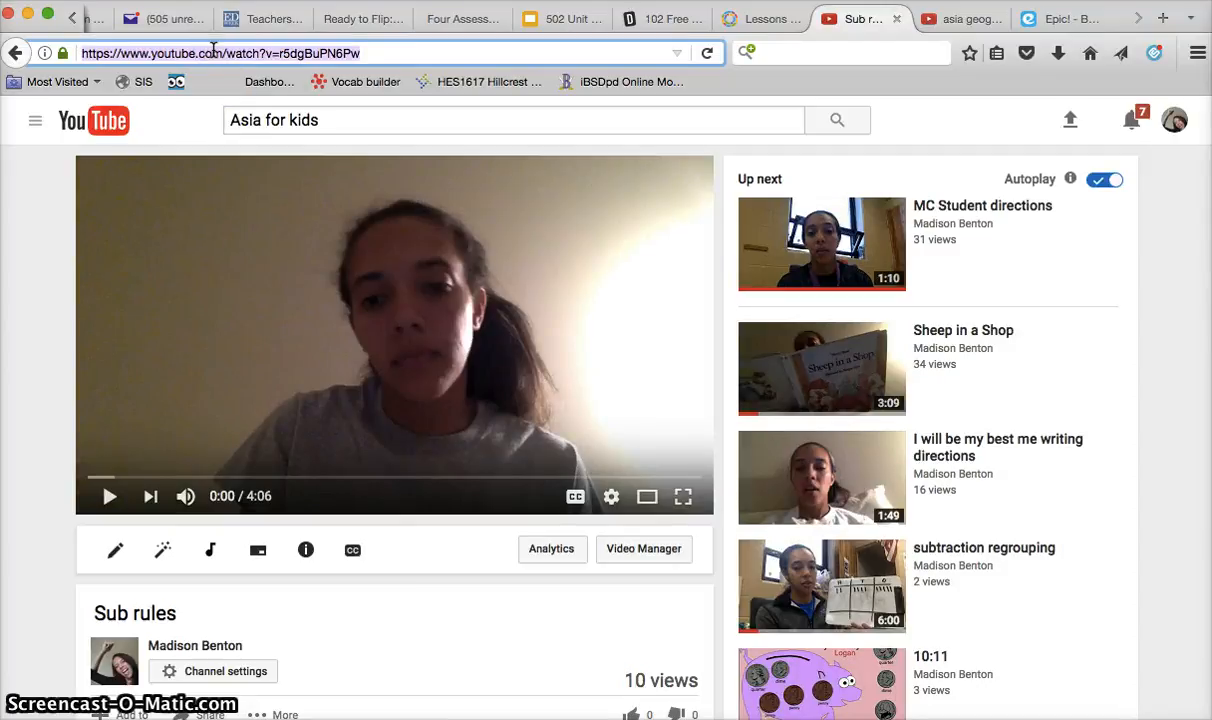
# Back in the new lesson, find the Sub rules video through YouTube search using the copied address and place it in the first tile
pyautogui.click(738, 20)
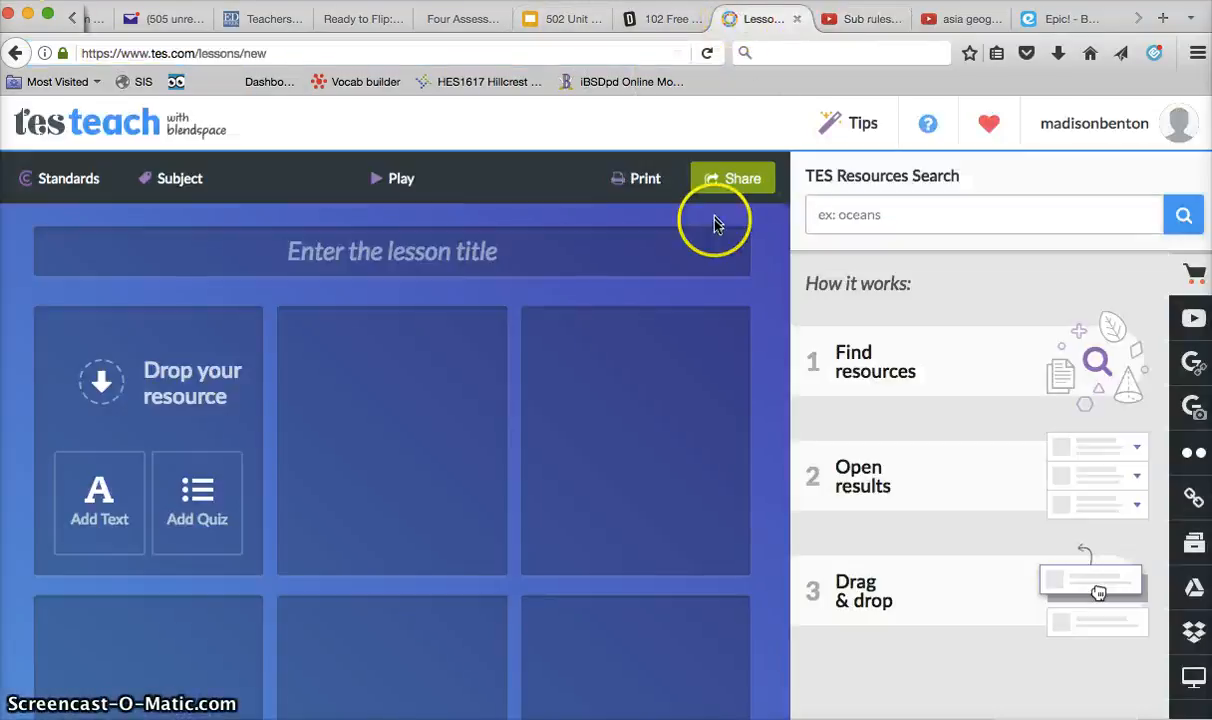
pyautogui.click(1191, 324)
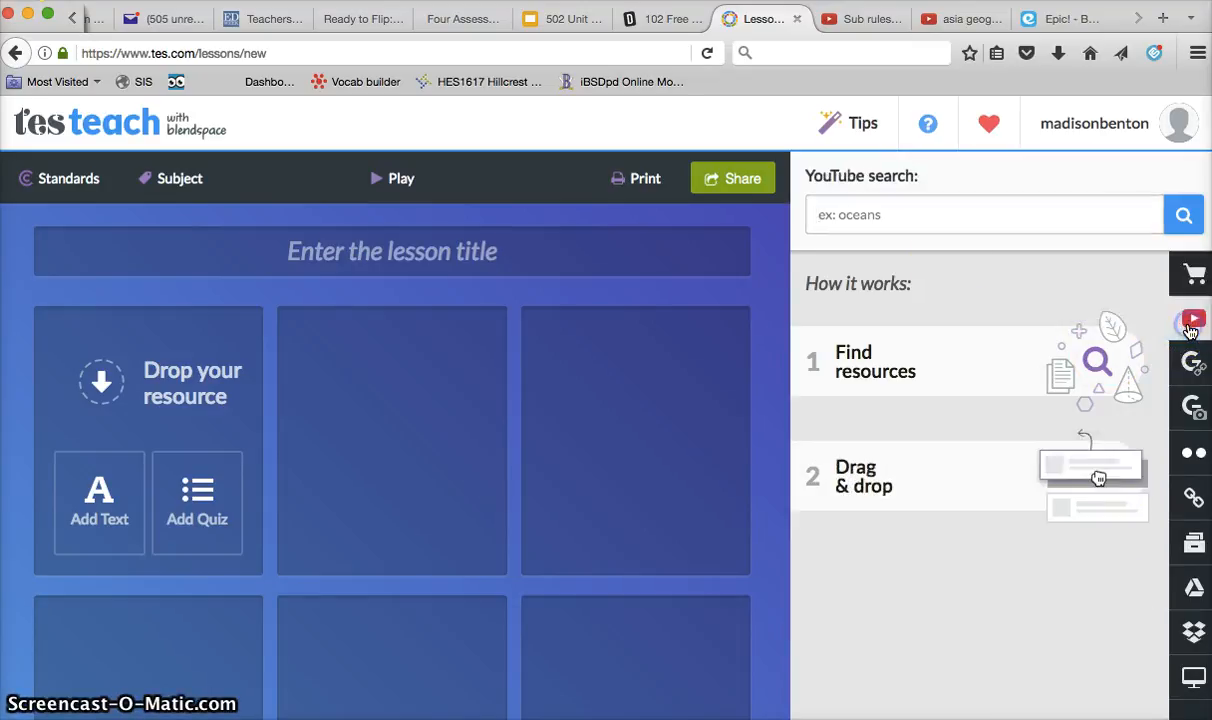
pyautogui.click(880, 213)
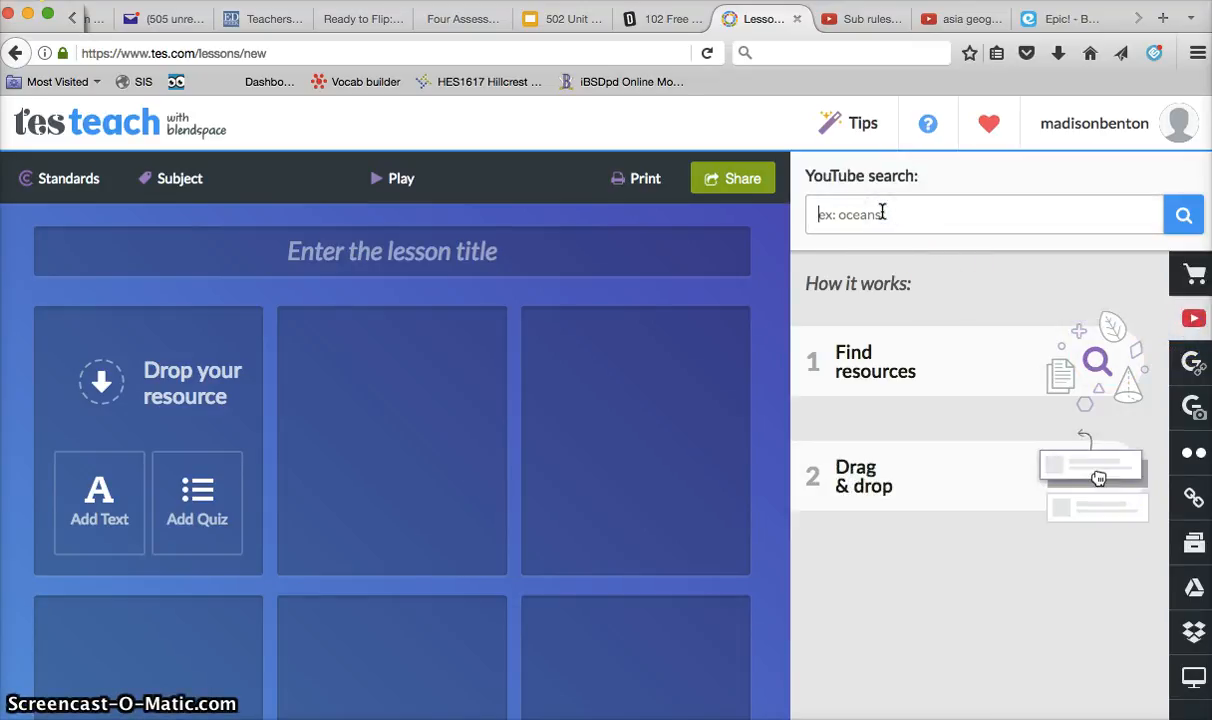
pyautogui.press('super+v')
pyautogui.press('Return')
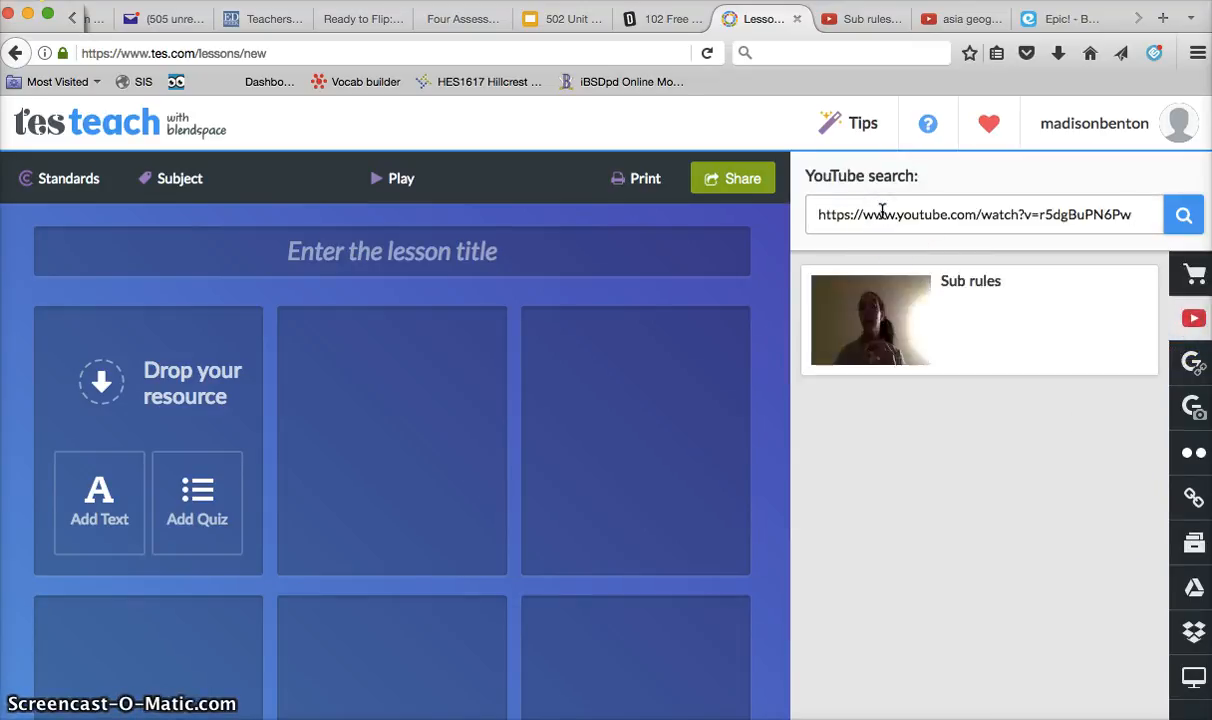
pyautogui.moveTo(983, 328); pyautogui.dragTo(155, 407)
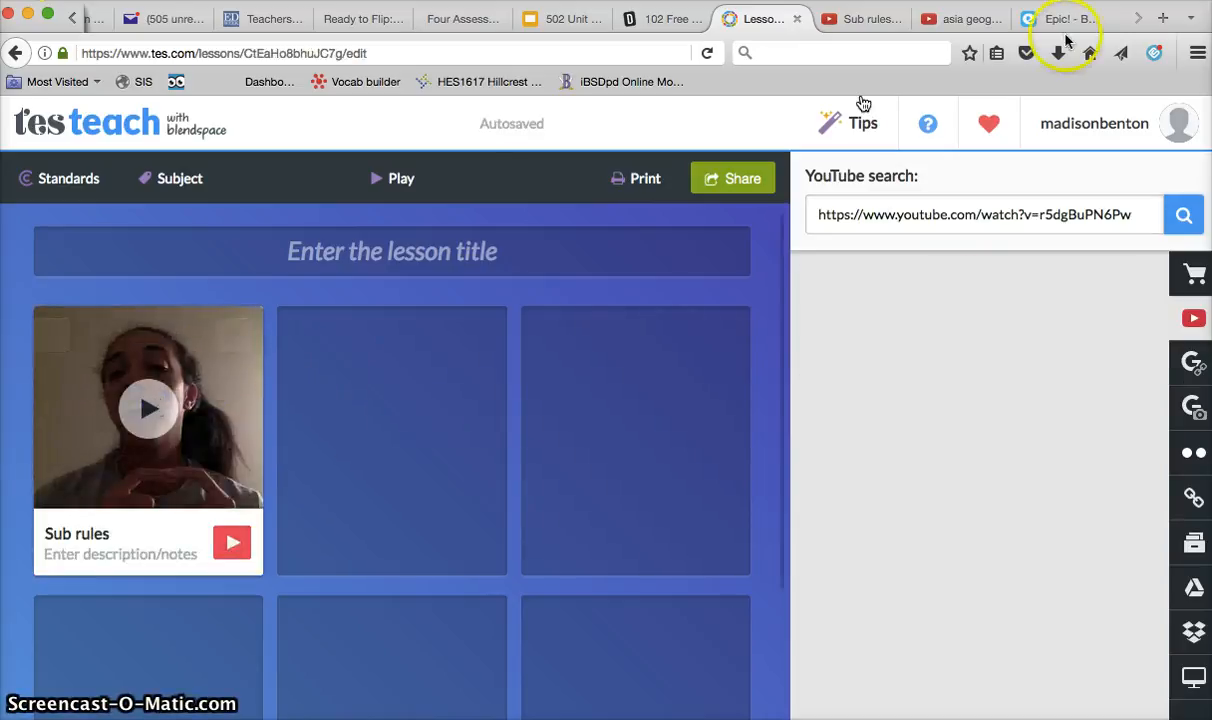
# Copy the web address of the 10:11 video on YouTube, keeping playback paused, and return to the new lesson
pyautogui.click(874, 20)
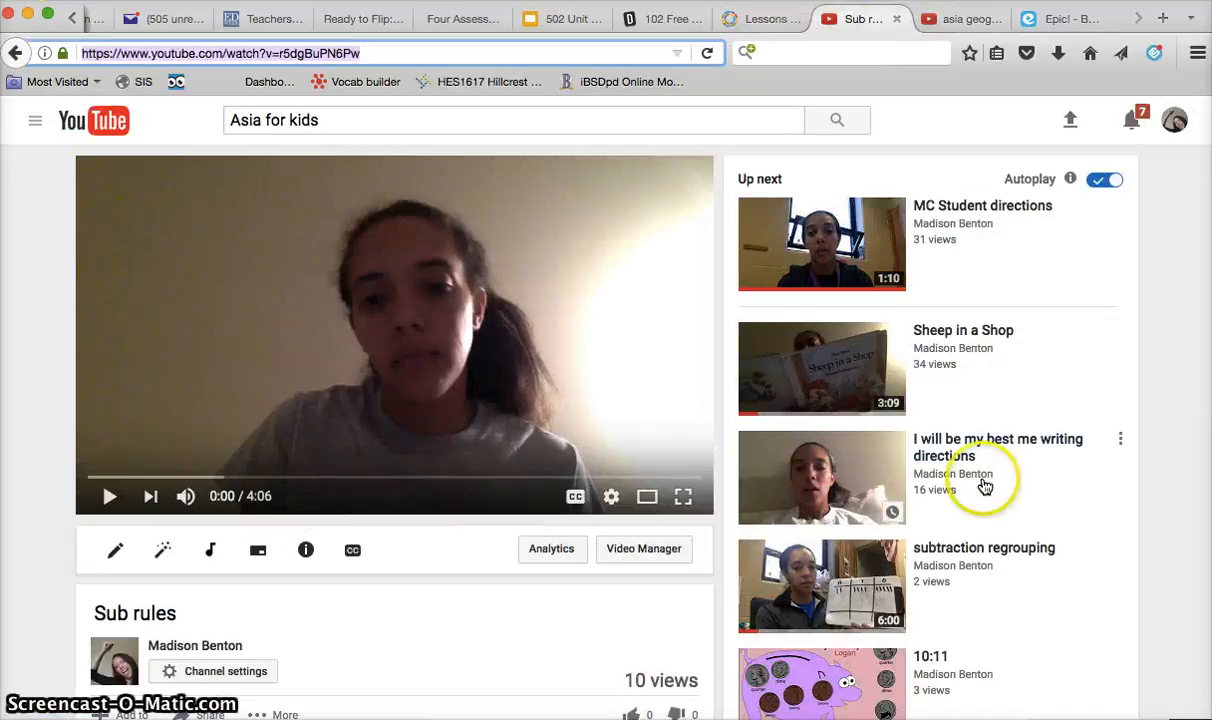
pyautogui.scroll(-3, 985, 487)
pyautogui.click(927, 484)
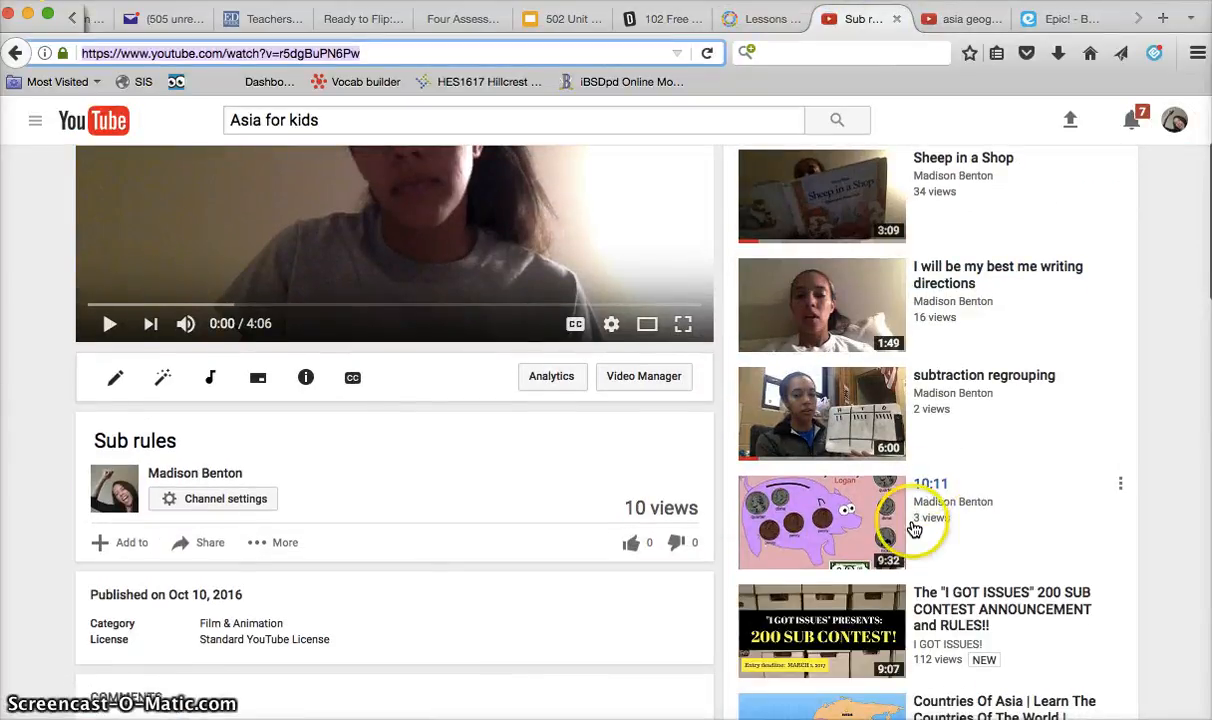
pyautogui.click(925, 489)
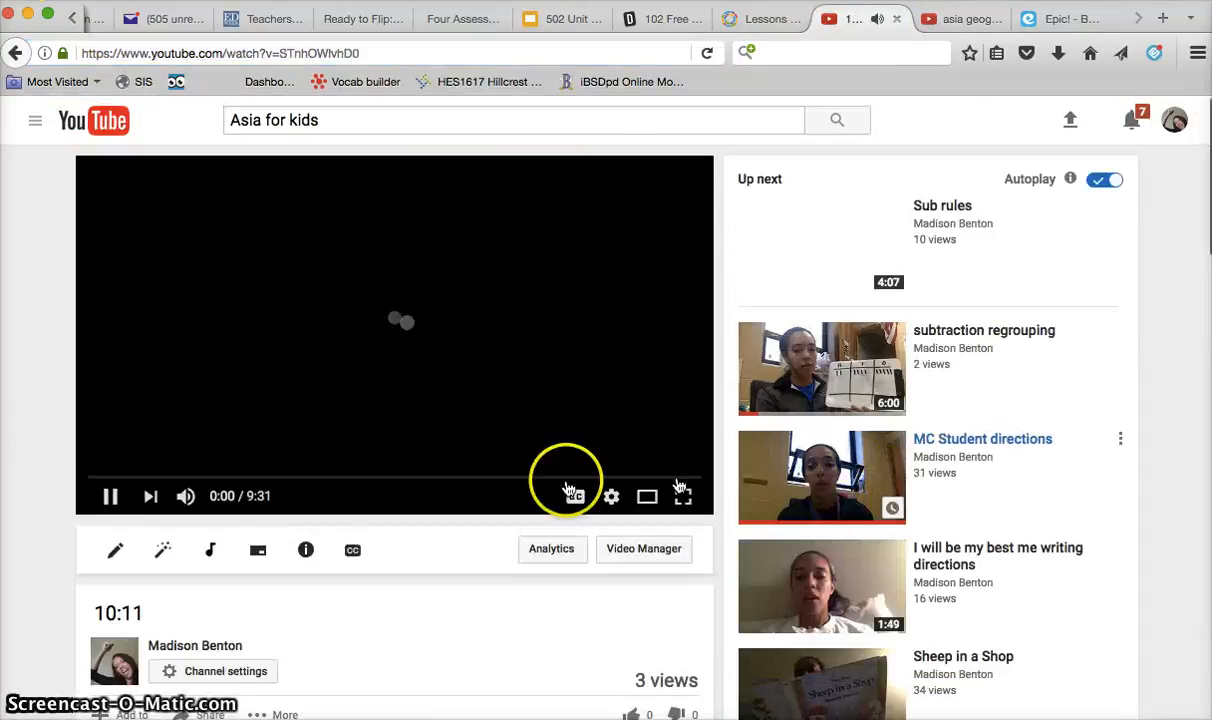
pyautogui.click(109, 495)
pyautogui.click(283, 50)
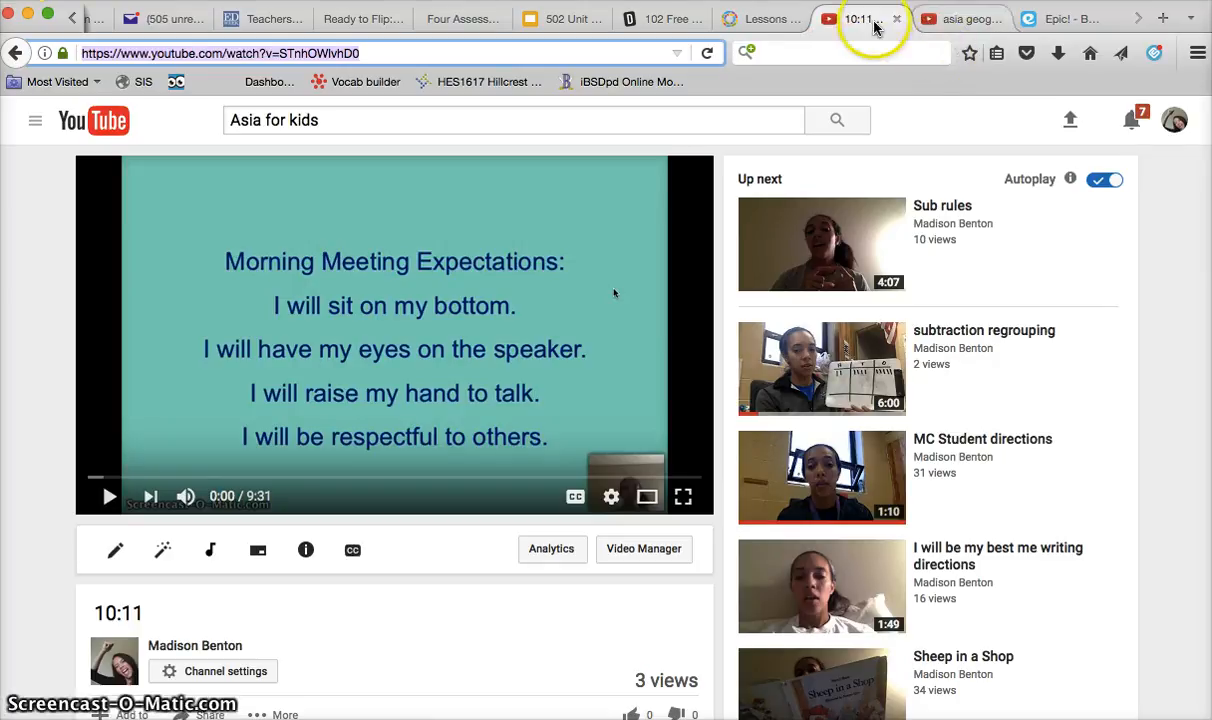
pyautogui.click(741, 22)
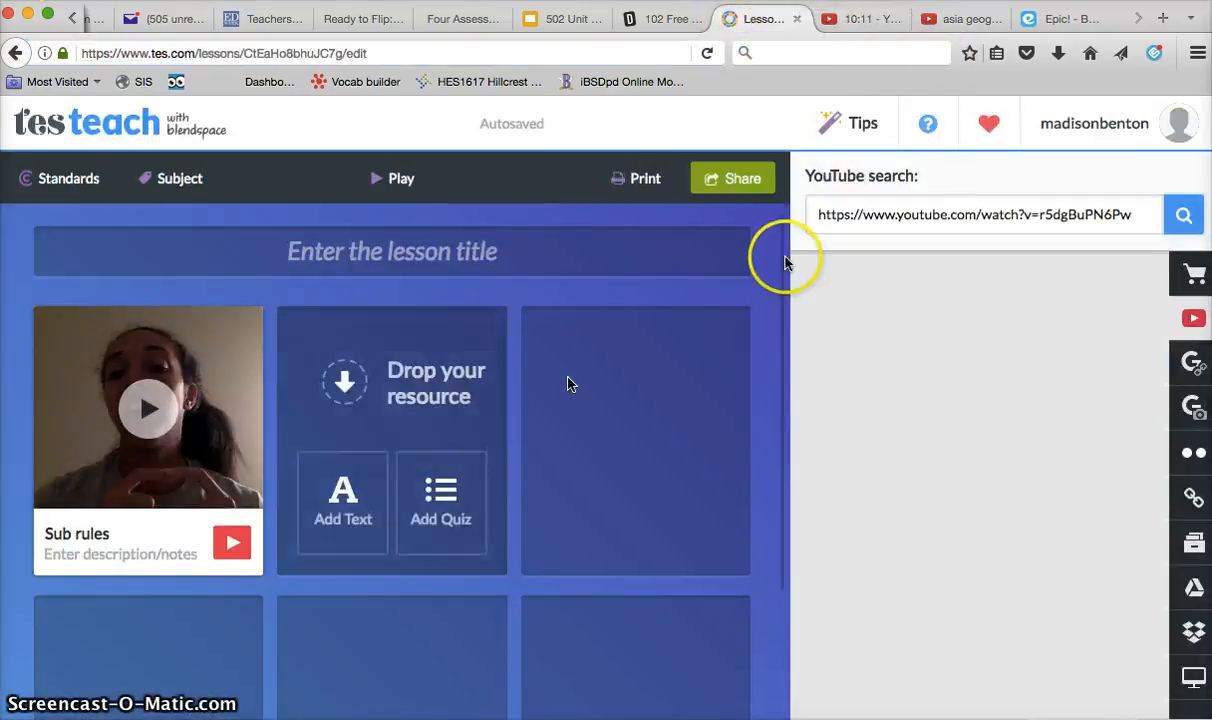
# Find the 10:11 video through YouTube search using the copied address, add it to the lesson and move it to the third tile
pyautogui.doubleClick(920, 212)
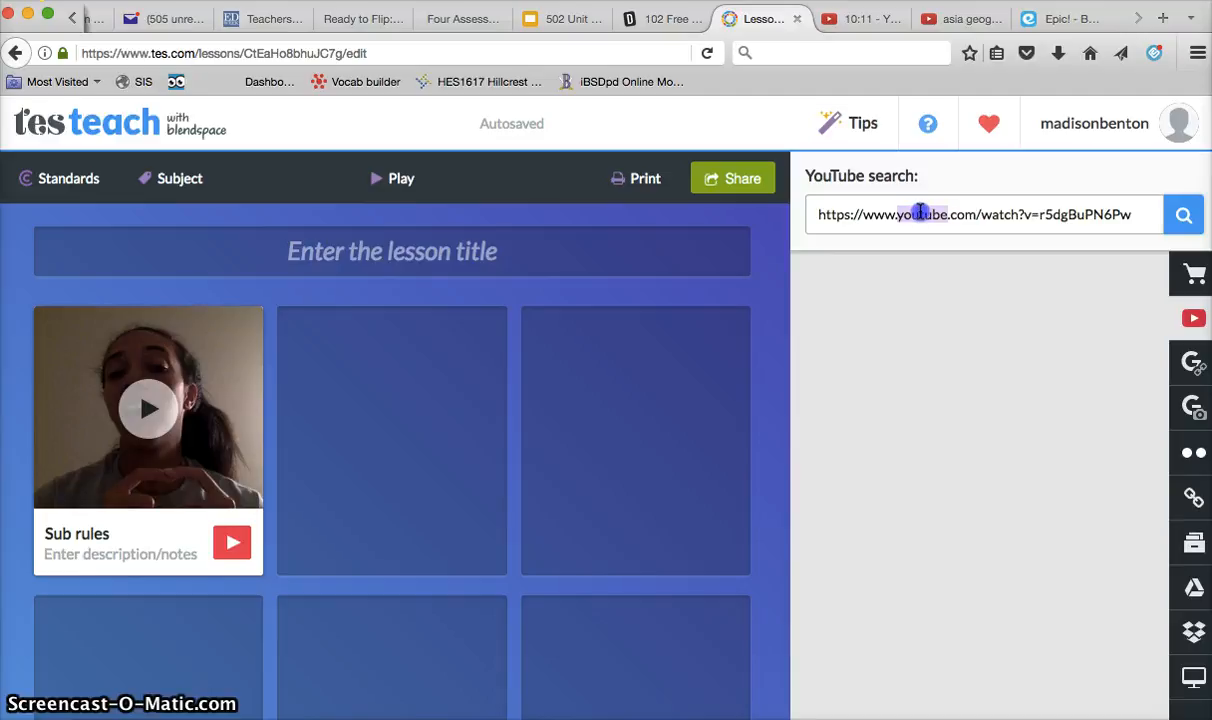
pyautogui.tripleClick(920, 212)
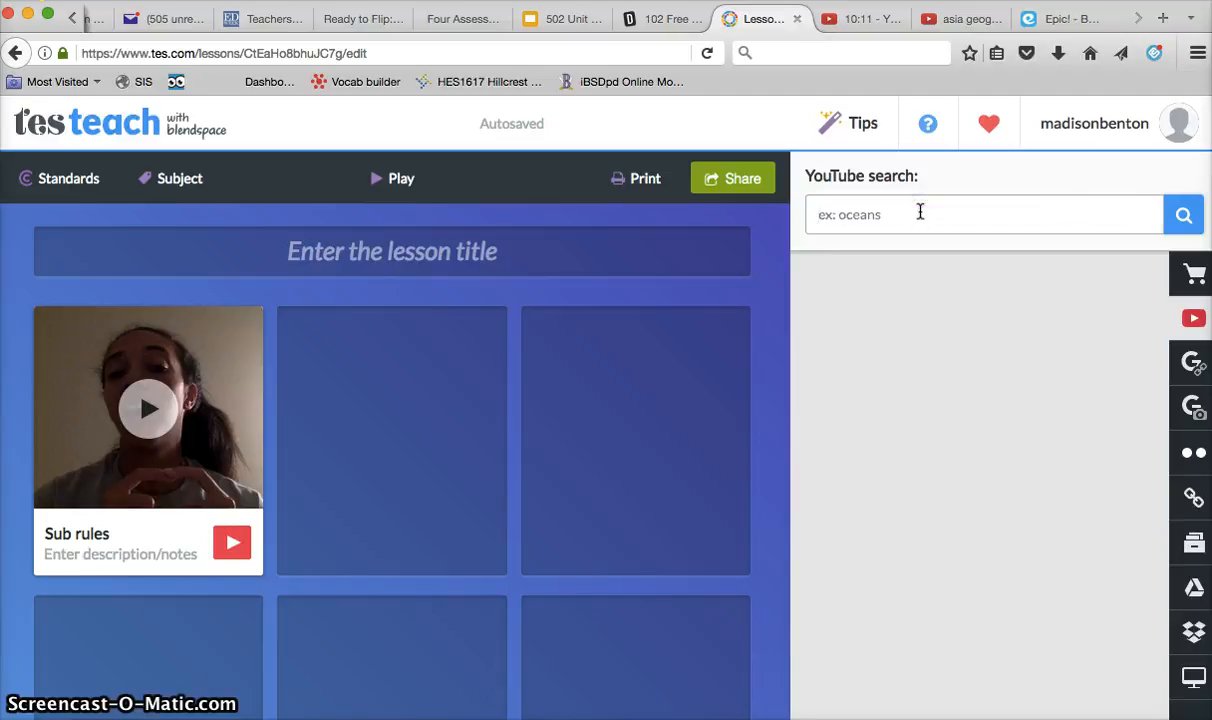
pyautogui.write('https://www.youtube.com/watch?v=STnhOWIvhD0')
pyautogui.click(1184, 215)
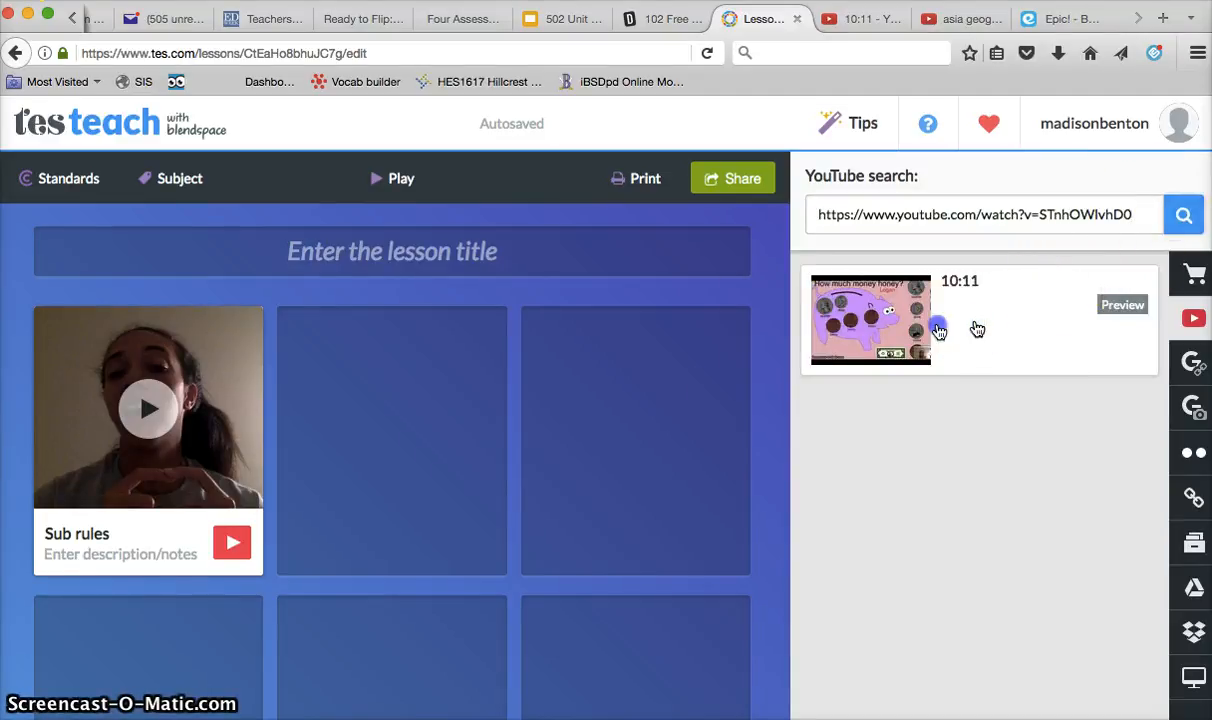
pyautogui.moveTo(939, 330); pyautogui.dragTo(400, 419)
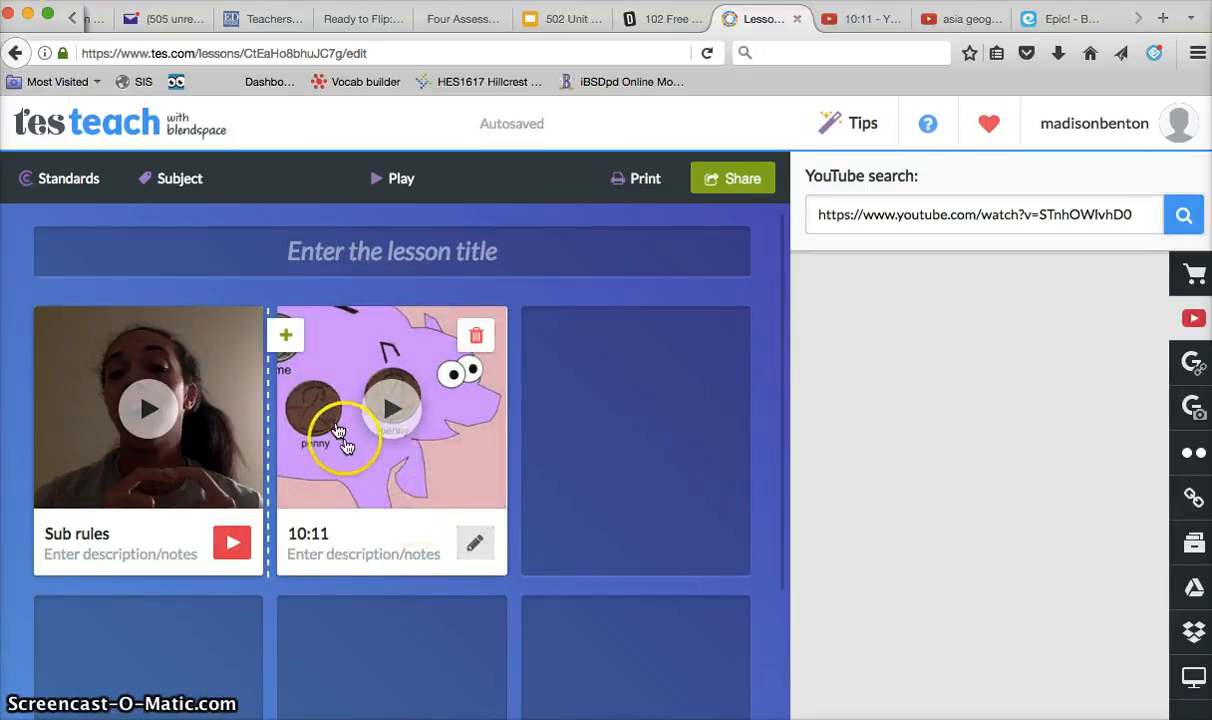
pyautogui.moveTo(340, 432); pyautogui.dragTo(590, 435)
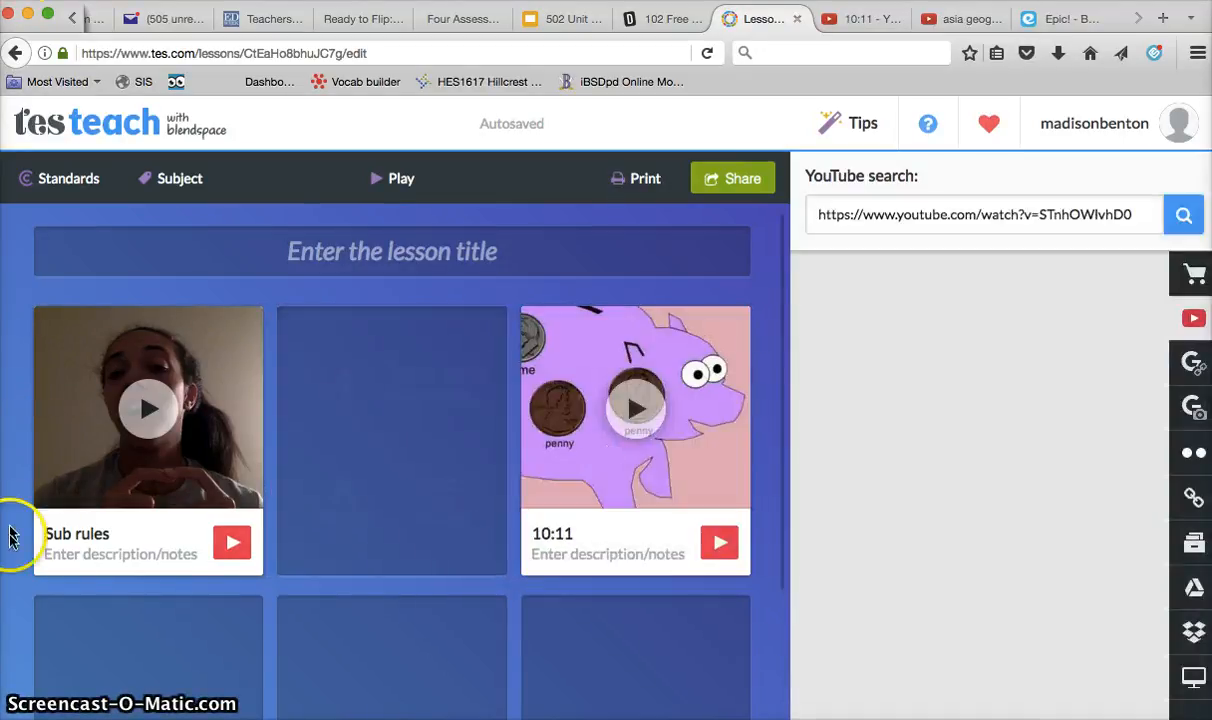
# Add a text resource in the second tile reading "Write 3 things that you will do today that will be helpful for the sub."
pyautogui.moveTo(337, 428)
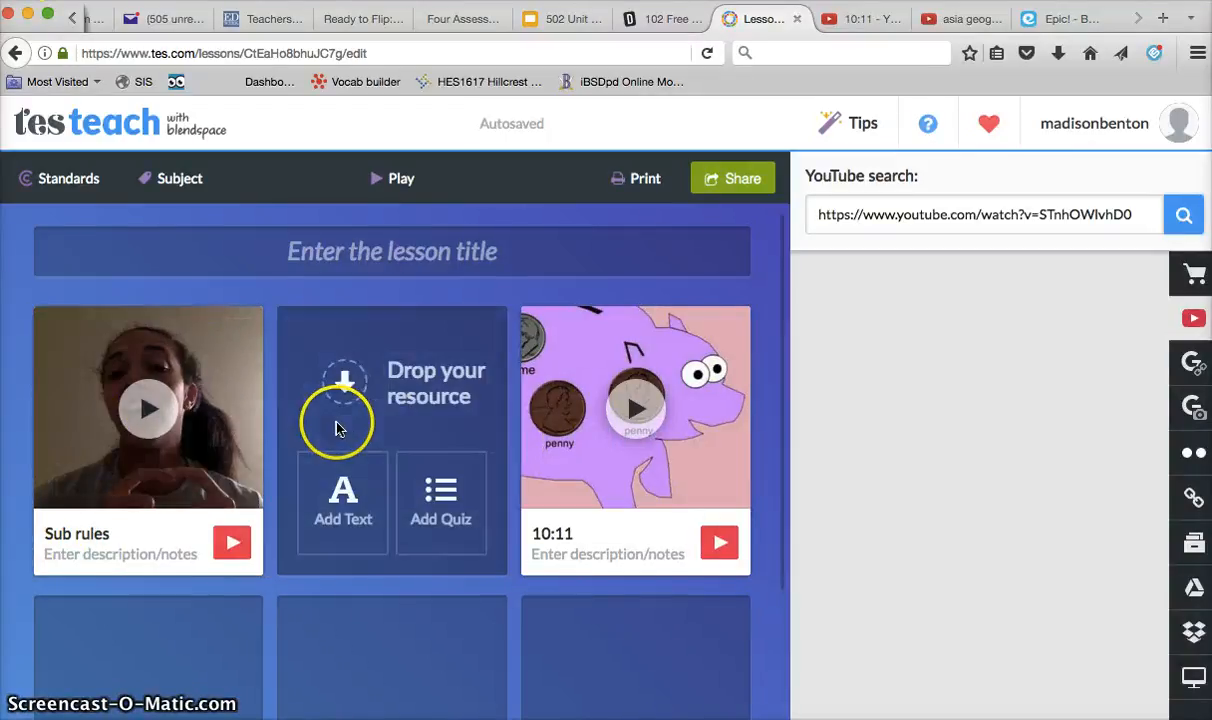
pyautogui.click(345, 508)
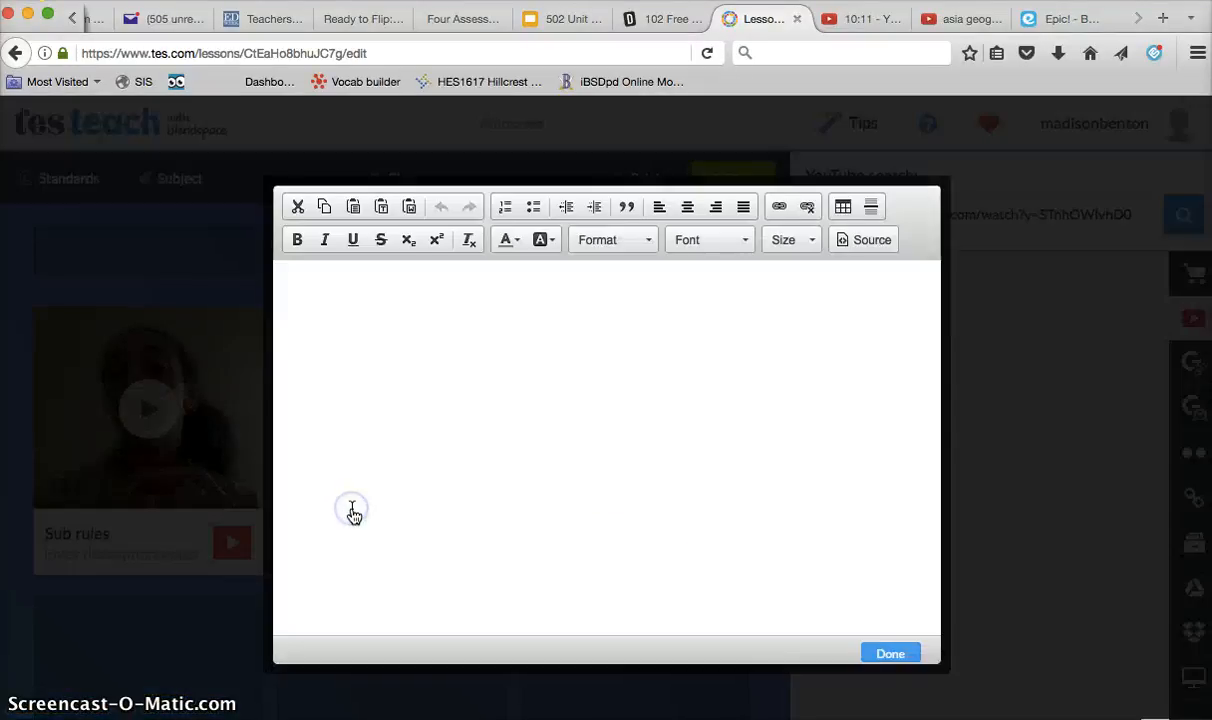
pyautogui.click(338, 318)
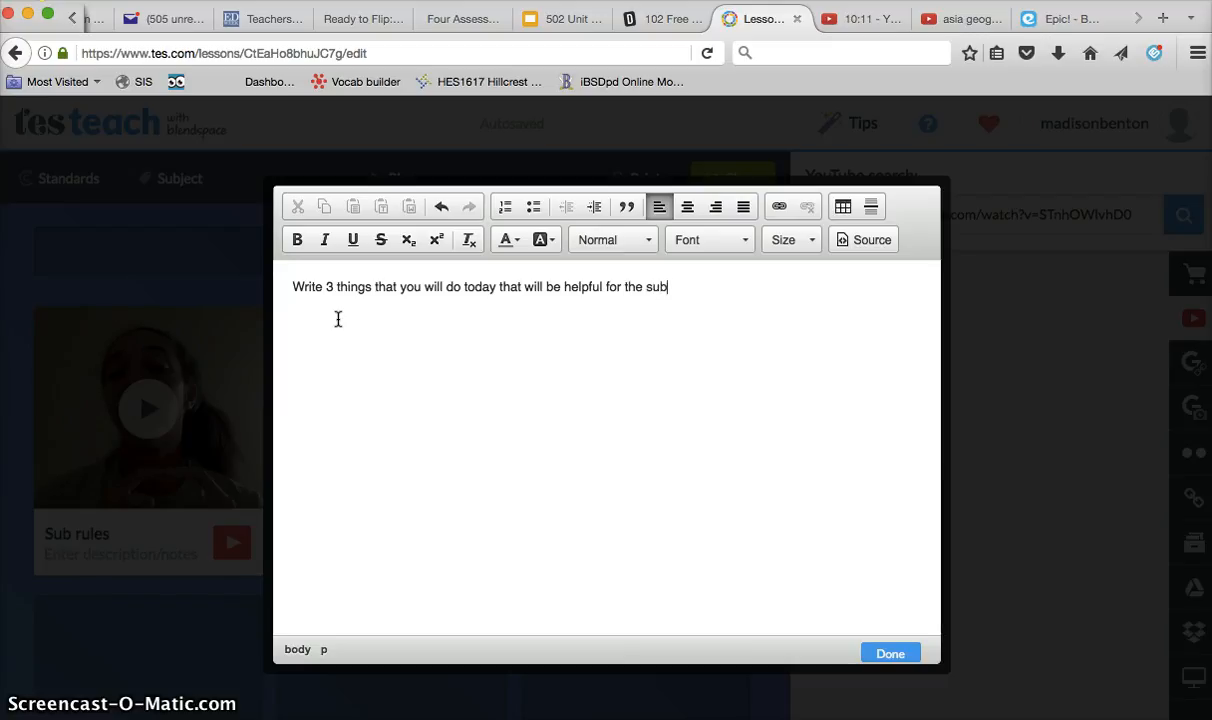
pyautogui.click(289, 433)
pyautogui.click(866, 652)
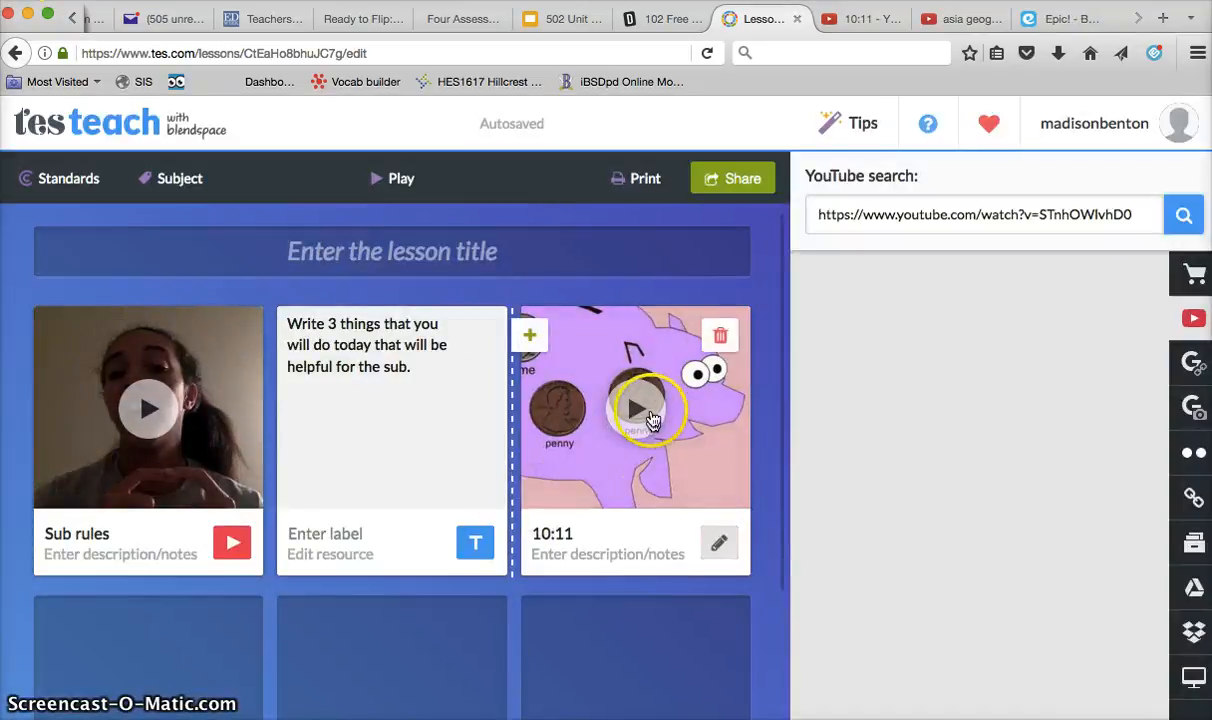
pyautogui.scroll(-2, 645, 410)
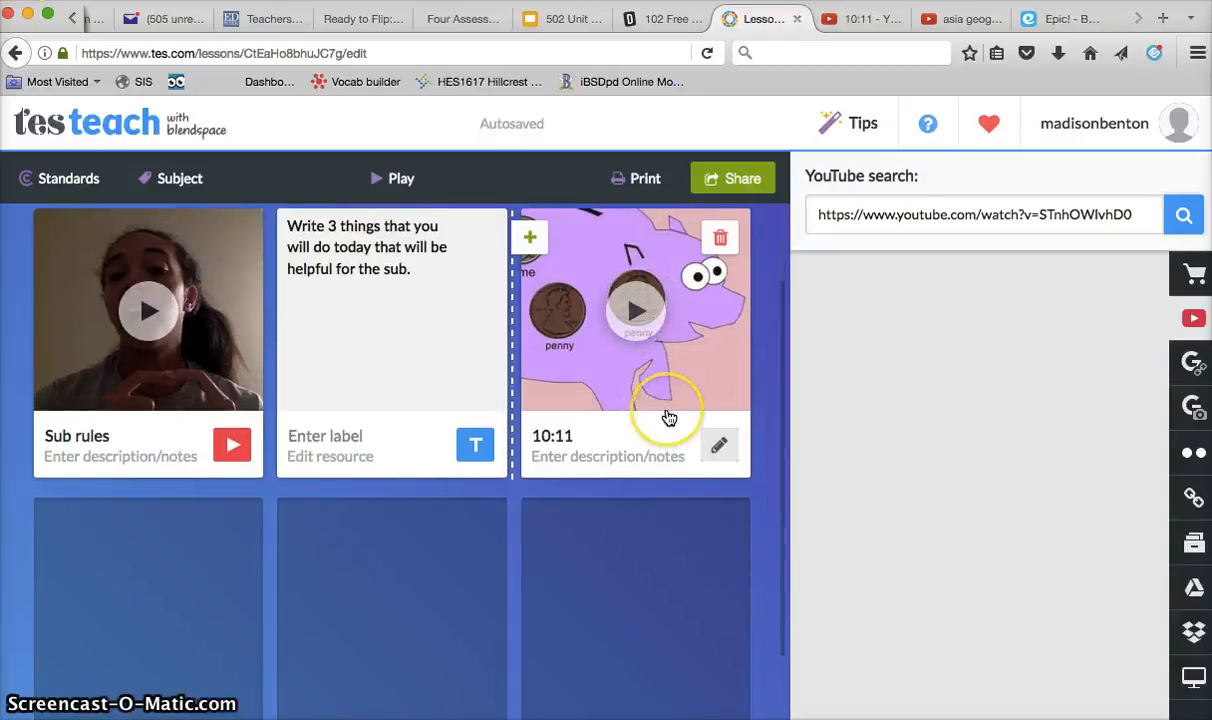
pyautogui.scroll(2, 669, 418)
pyautogui.scroll(-2, 669, 418)
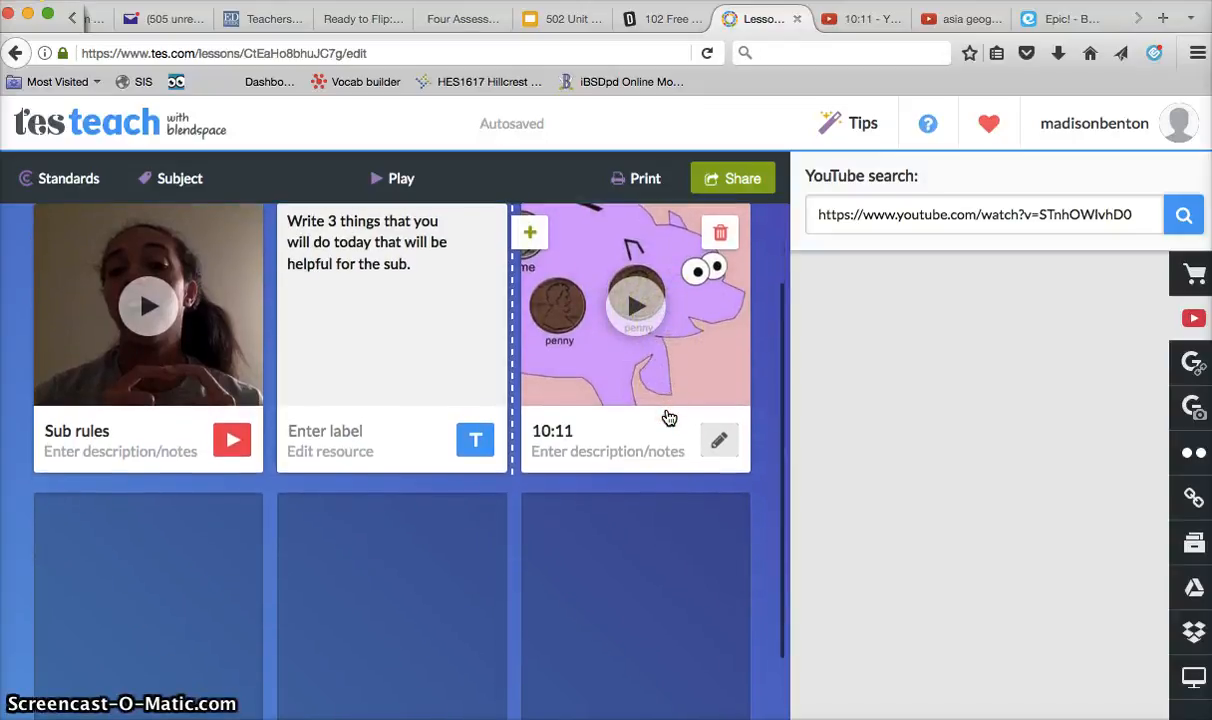
pyautogui.scroll(-3, 669, 418)
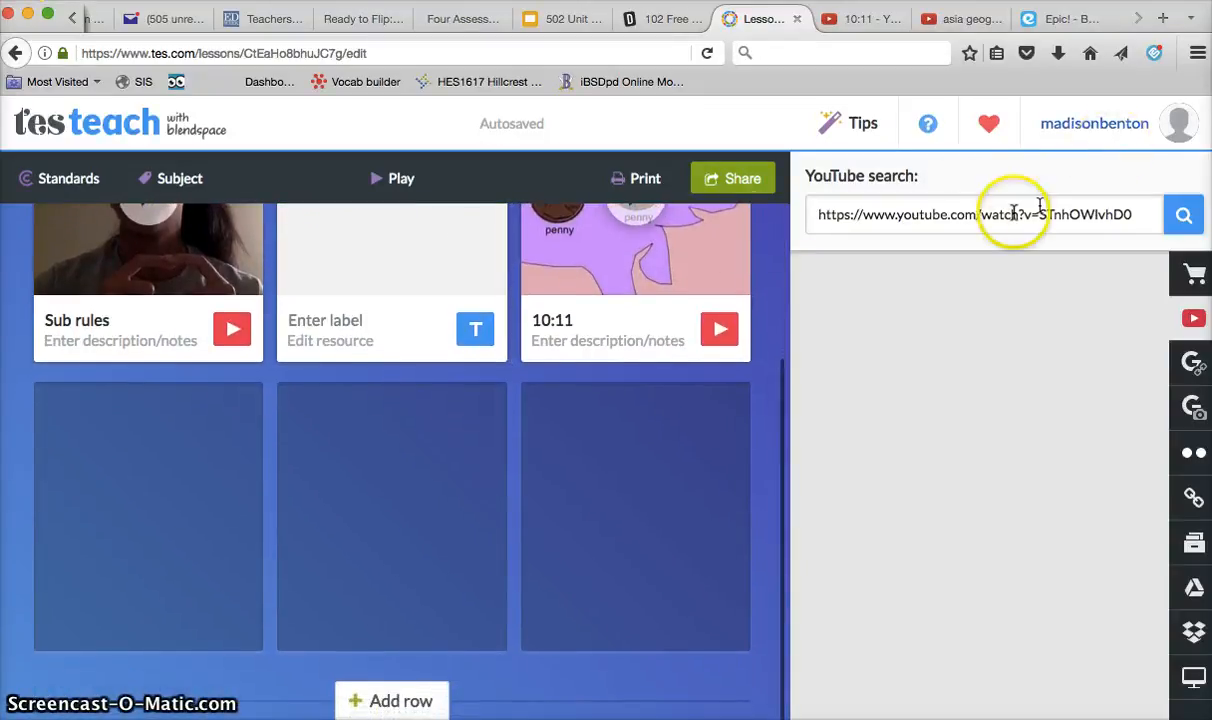
pyautogui.scroll(-1, 509, 276)
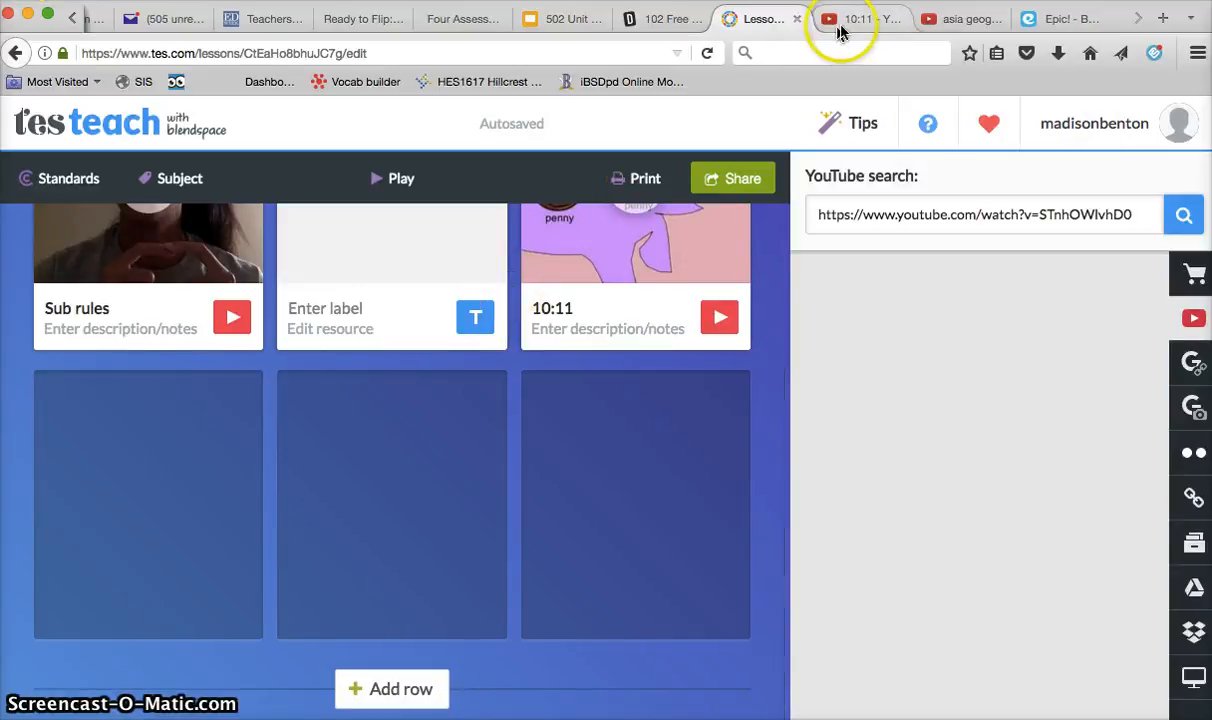
pyautogui.click(838, 20)
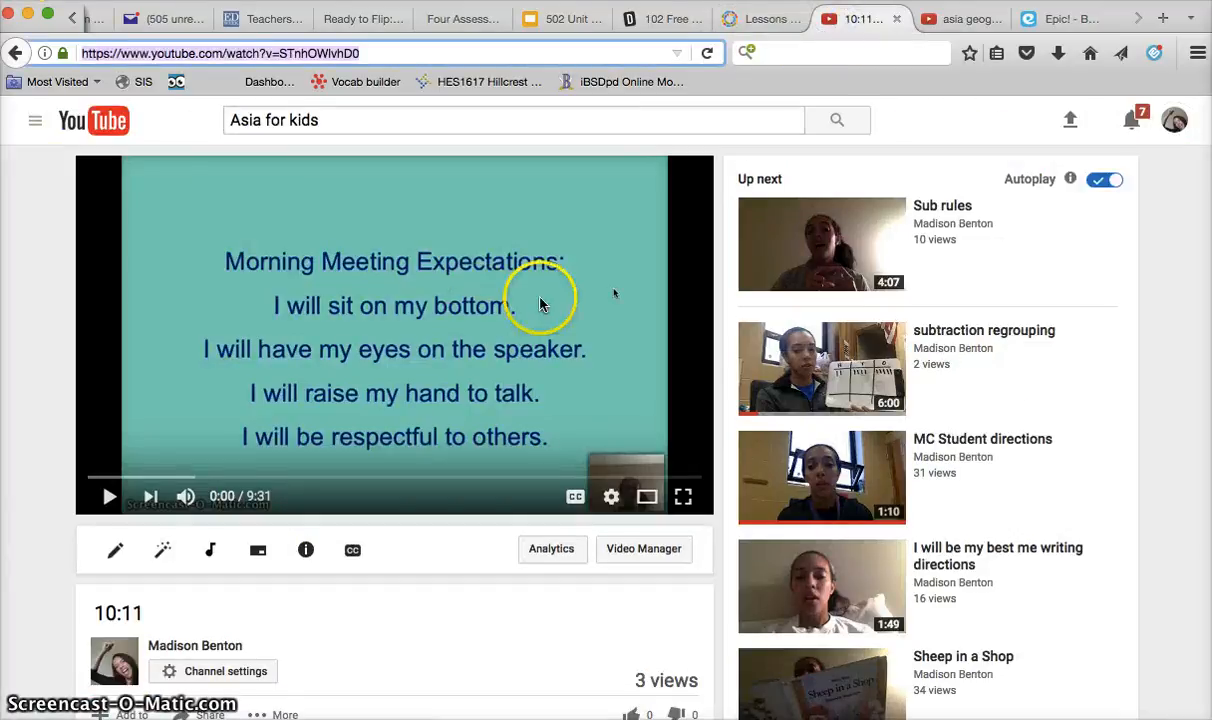
pyautogui.click(964, 334)
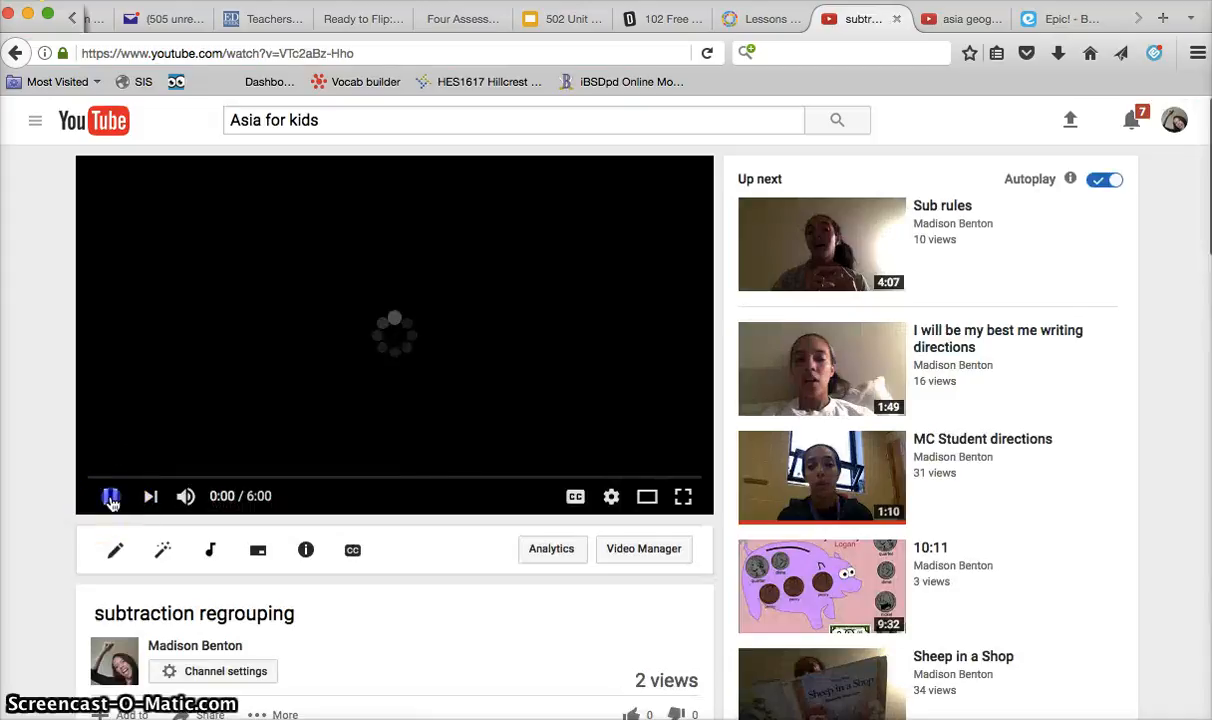
pyautogui.click(112, 497)
pyautogui.click(263, 53)
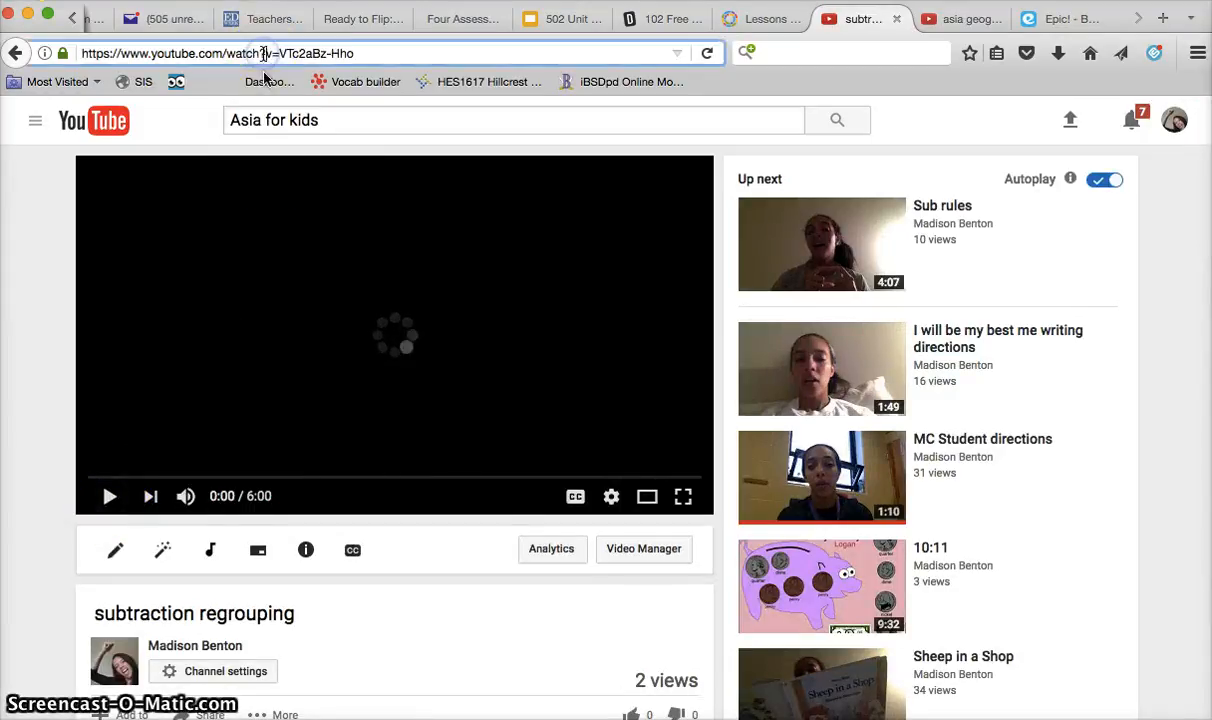
pyautogui.click(265, 80)
pyautogui.click(115, 45)
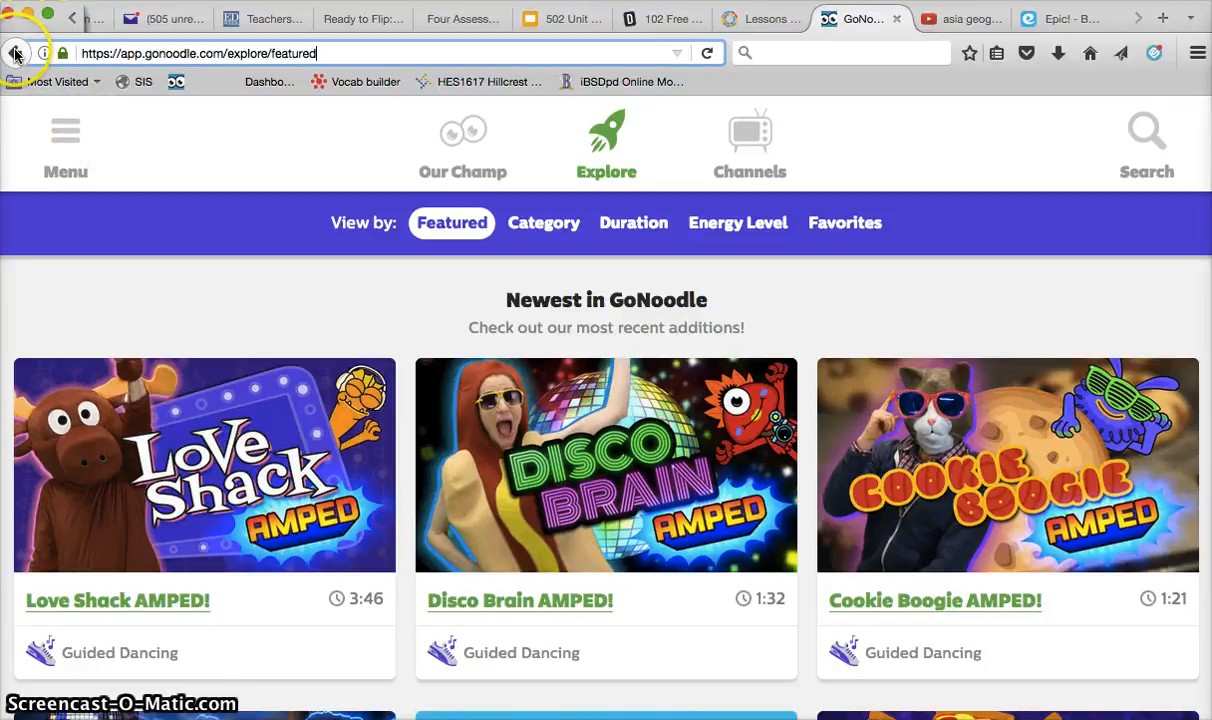
pyautogui.click(15, 53)
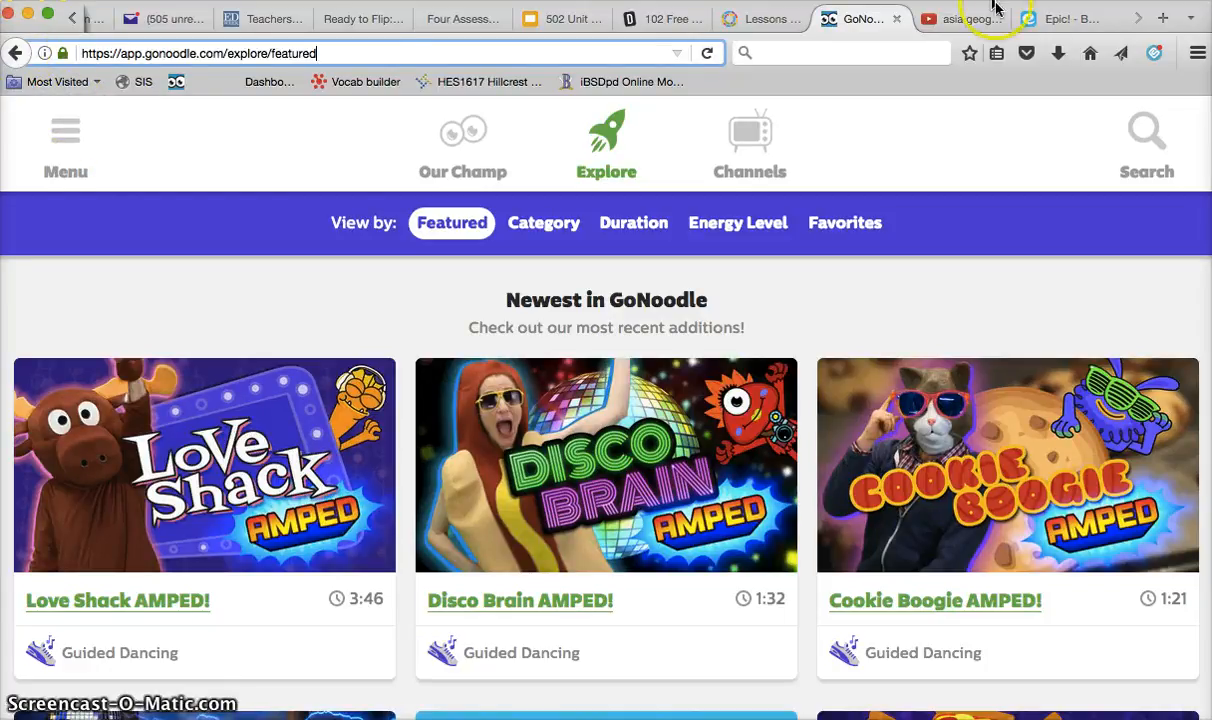
# Switch to YouTube, open the subtraction regrouping video from the own channel's uploads, pause it and copy its web address
pyautogui.click(946, 17)
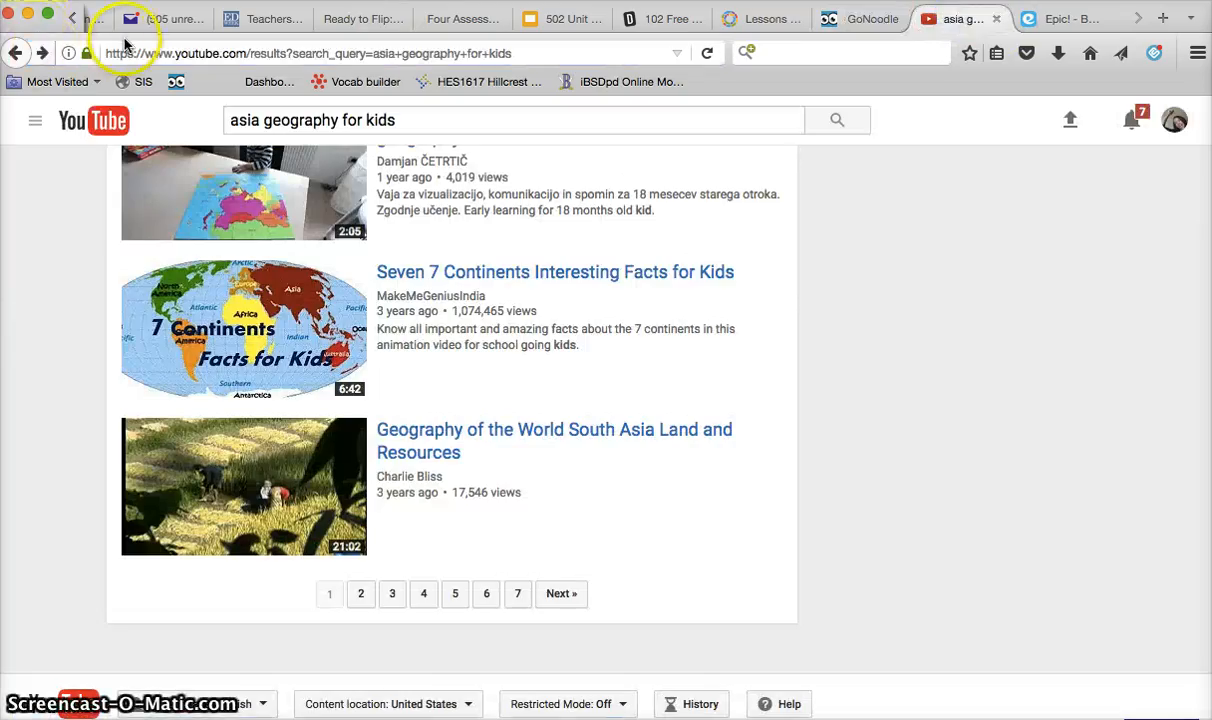
pyautogui.click(34, 121)
pyautogui.click(88, 201)
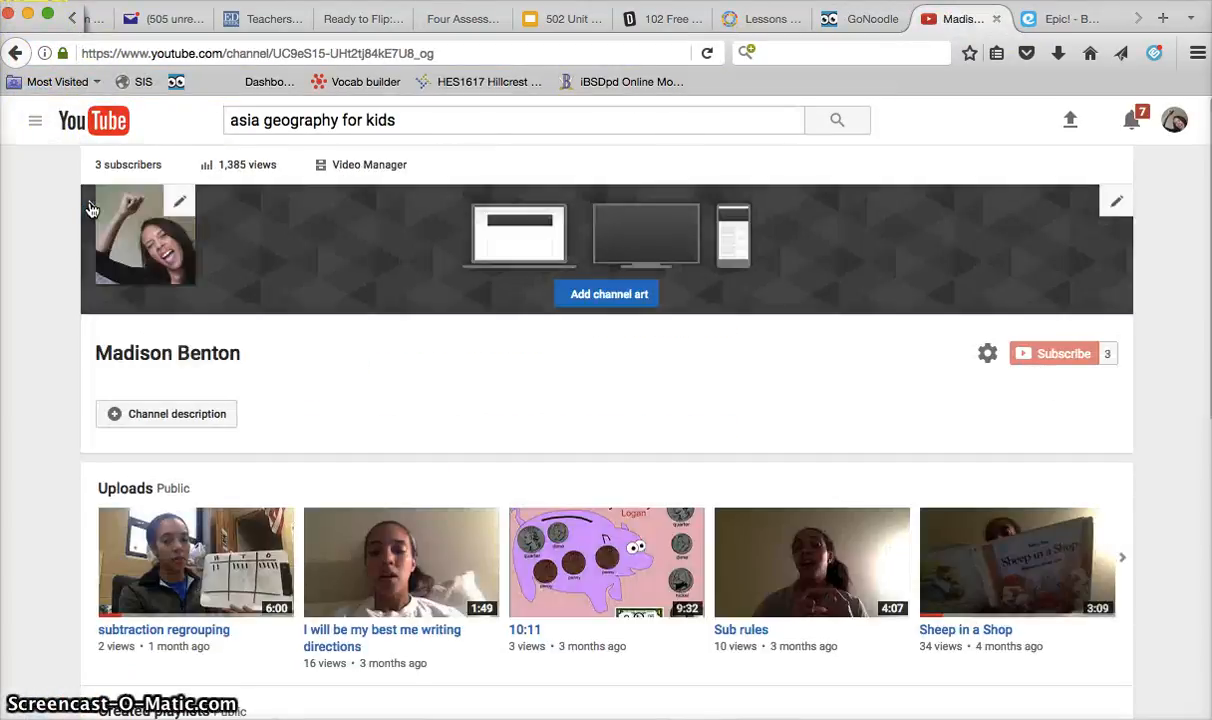
pyautogui.scroll(-3, 517, 460)
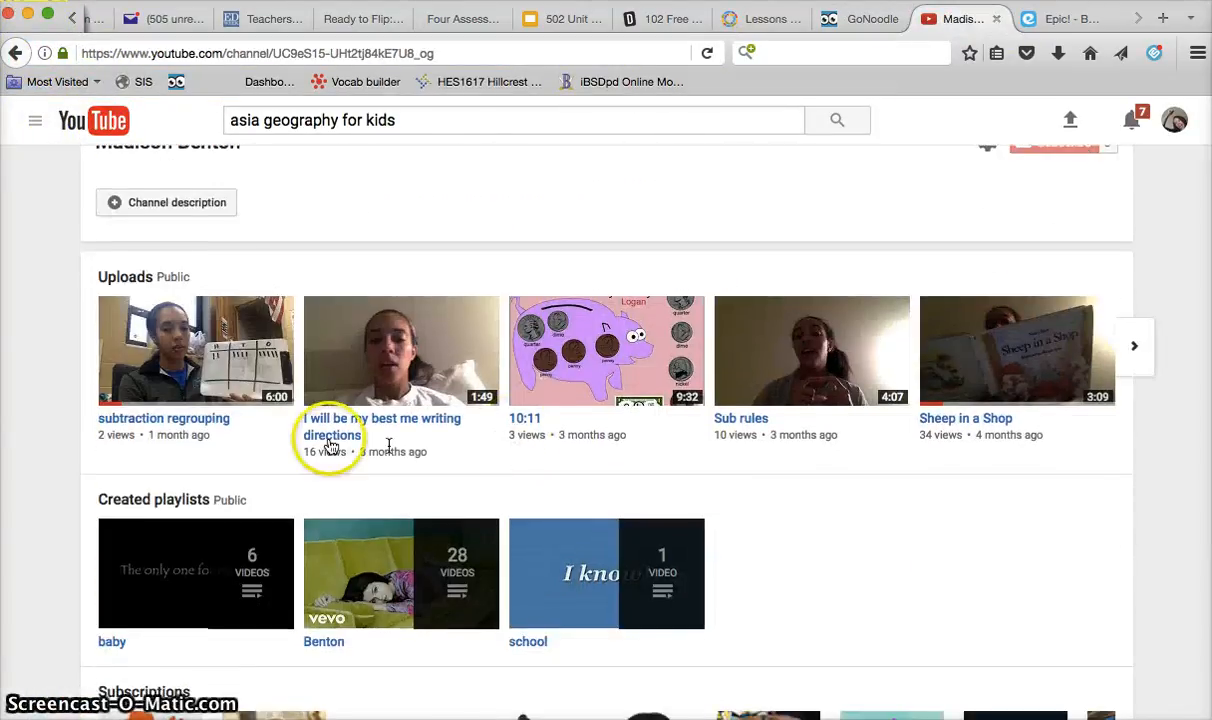
pyautogui.click(214, 416)
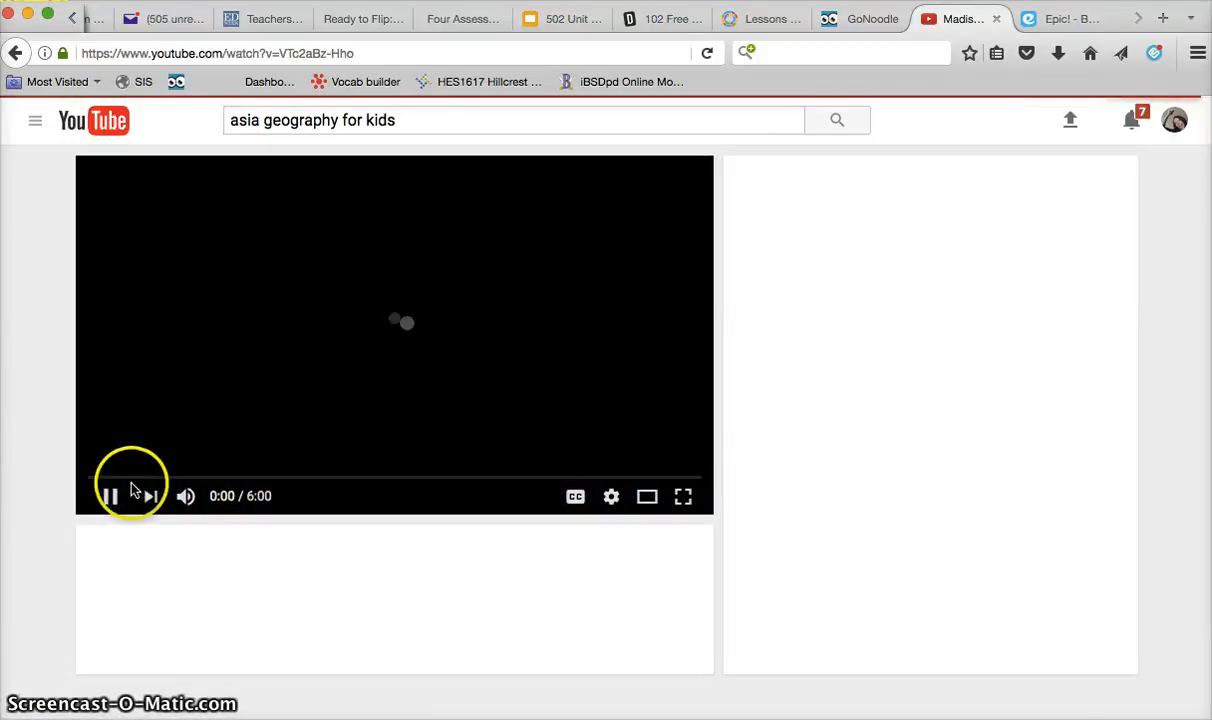
pyautogui.click(110, 496)
pyautogui.click(203, 55)
pyautogui.press('super+c')
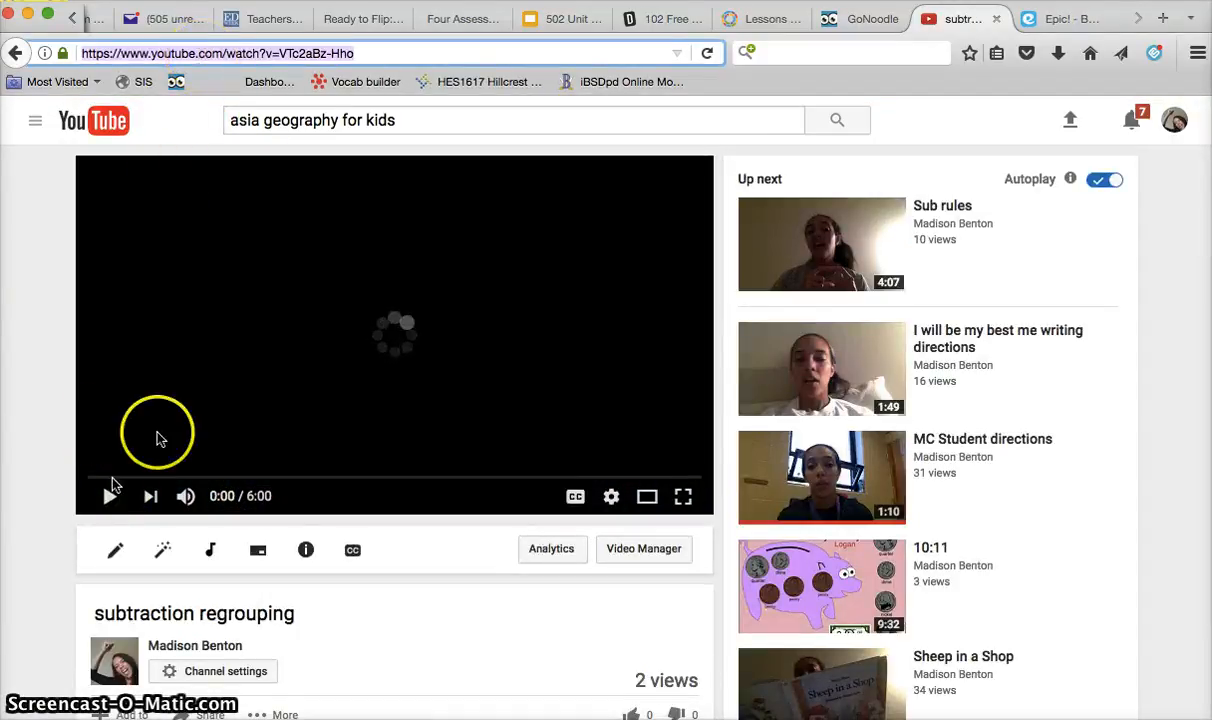
# Back in the lesson, find the subtraction regrouping video through YouTube search using the copied address and place it in the second row's first tile
pyautogui.click(763, 18)
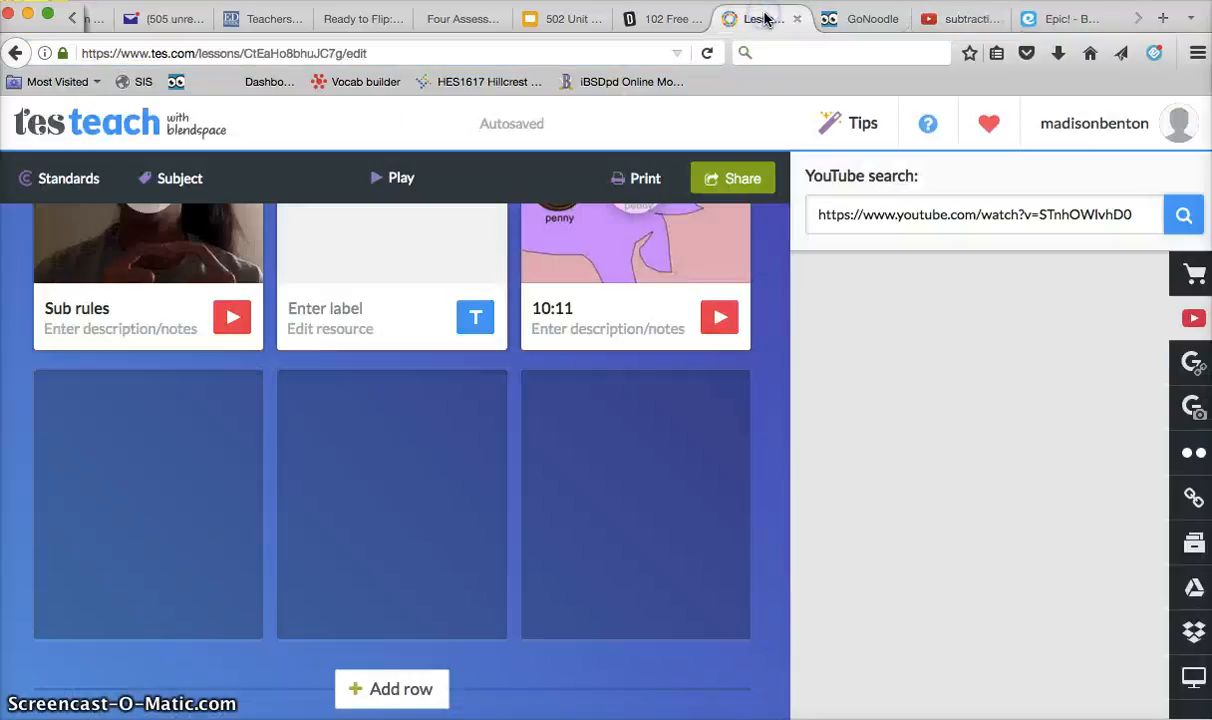
pyautogui.doubleClick(928, 212)
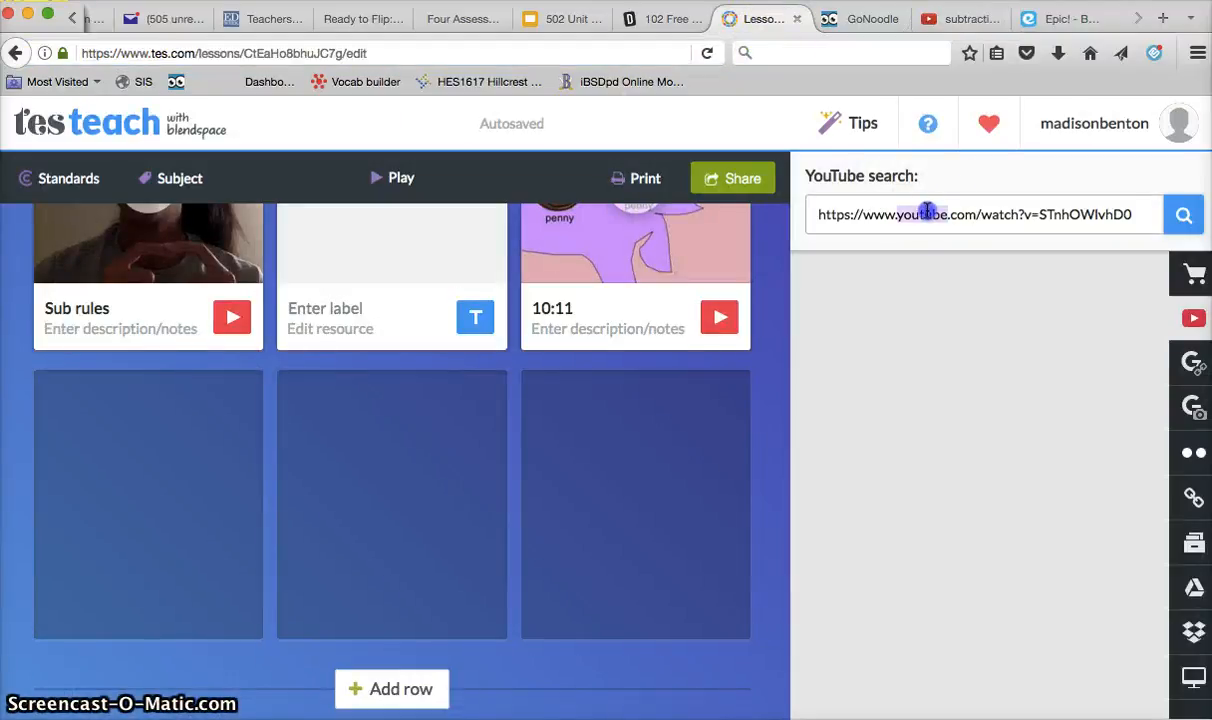
pyautogui.tripleClick(927, 212)
pyautogui.press('BackSpace')
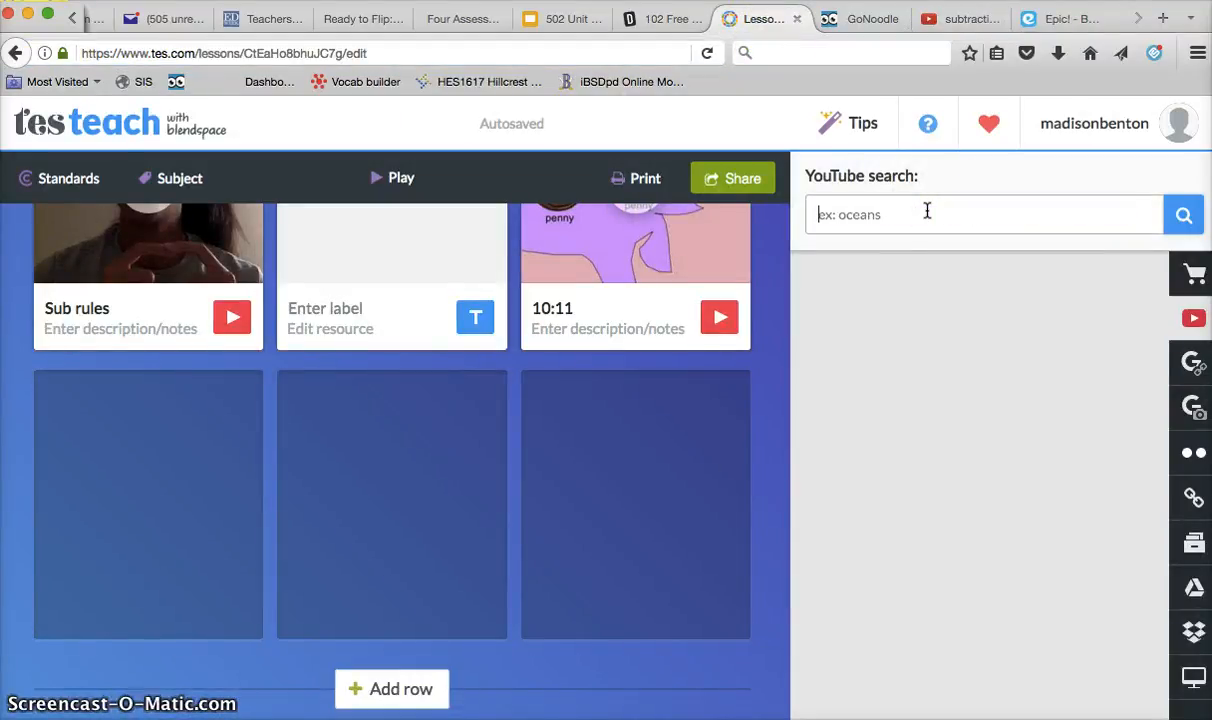
pyautogui.press('super+v')
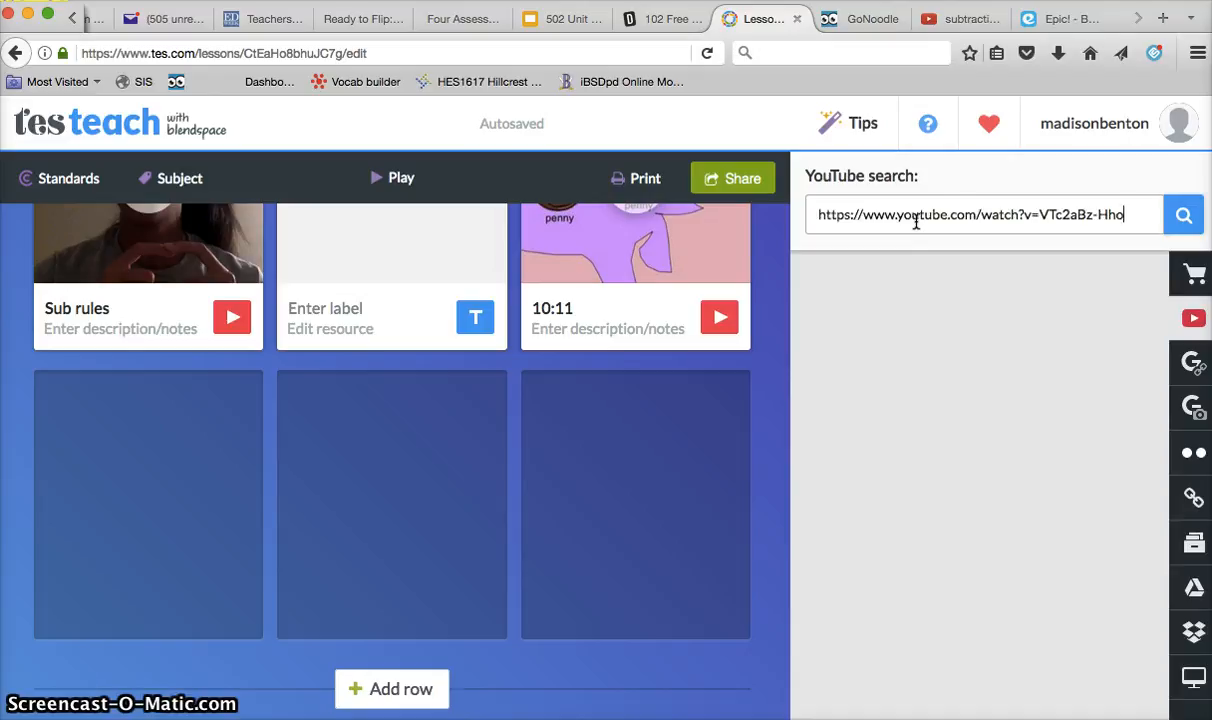
pyautogui.press('Return')
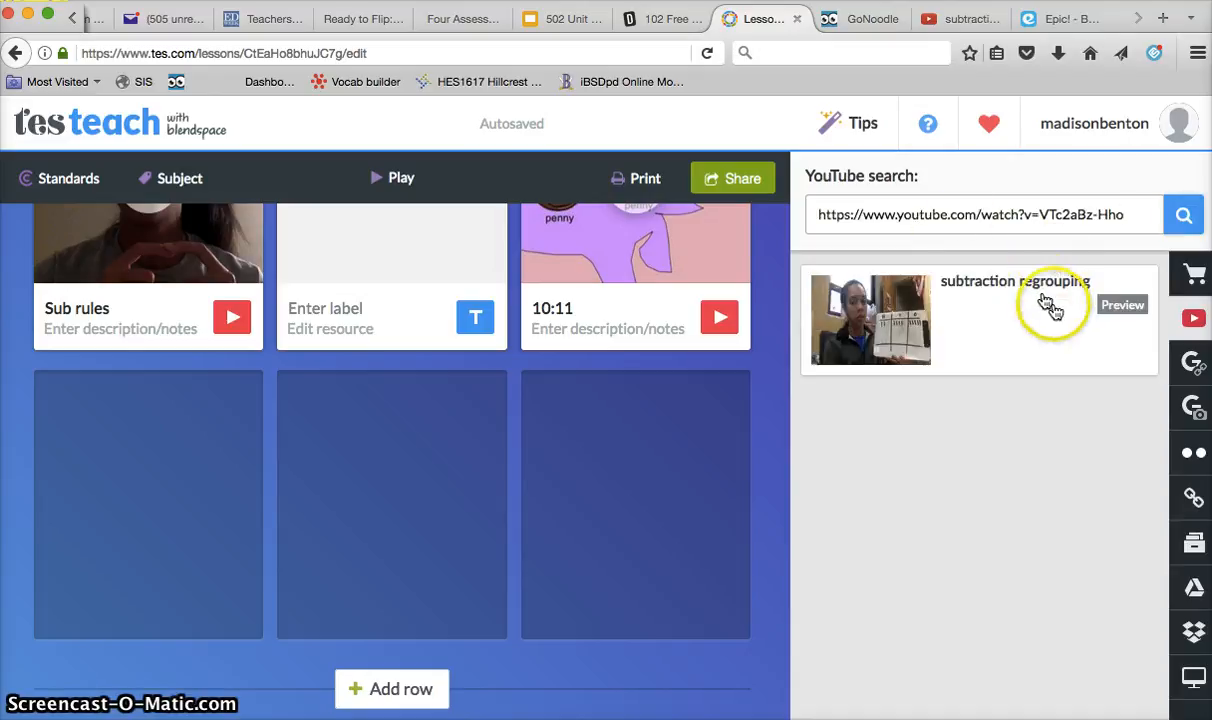
pyautogui.moveTo(960, 325); pyautogui.dragTo(165, 455)
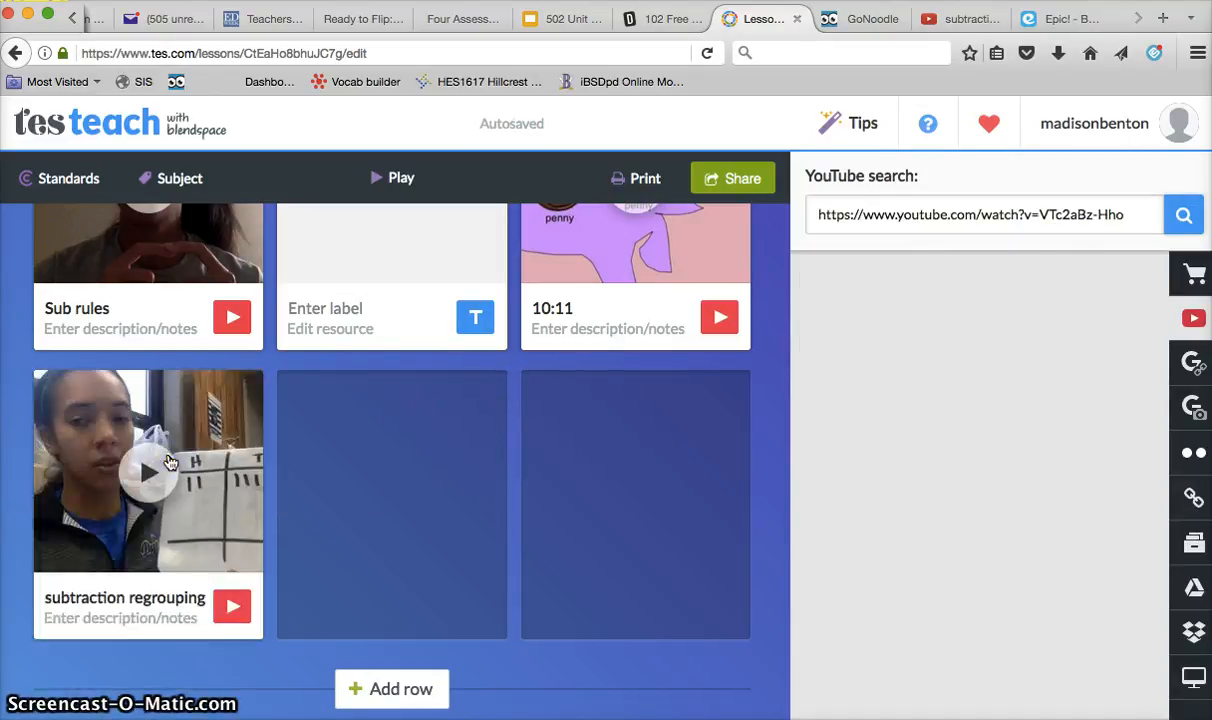
# Add a text resource beside the subtraction regrouping video reading "Get the subtraction page out of the math bin. Complete any 4 problems."
pyautogui.click(348, 531)
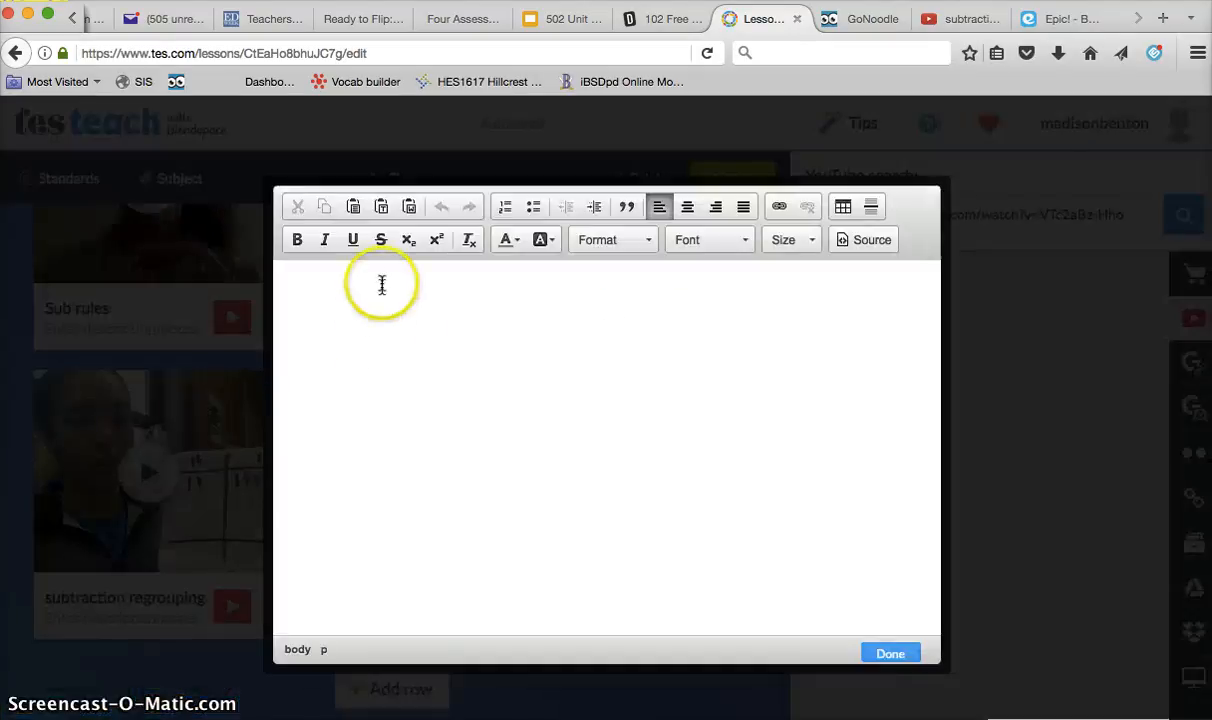
pyautogui.click(374, 302)
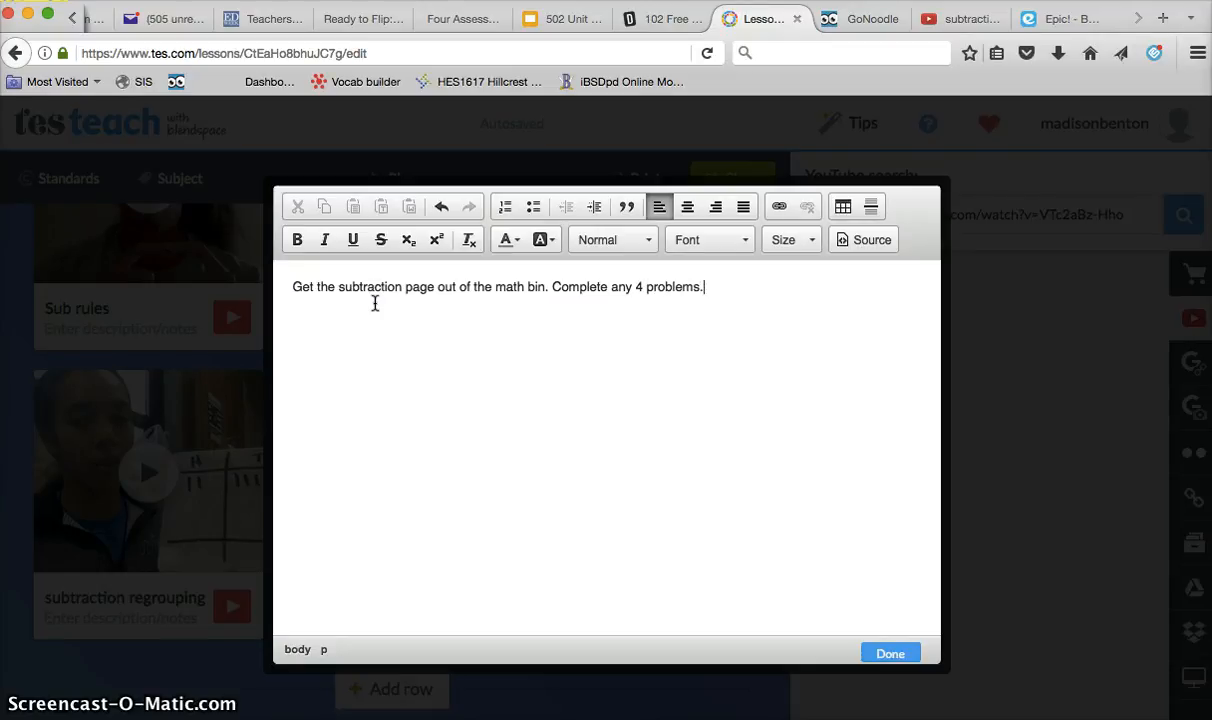
pyautogui.click(905, 654)
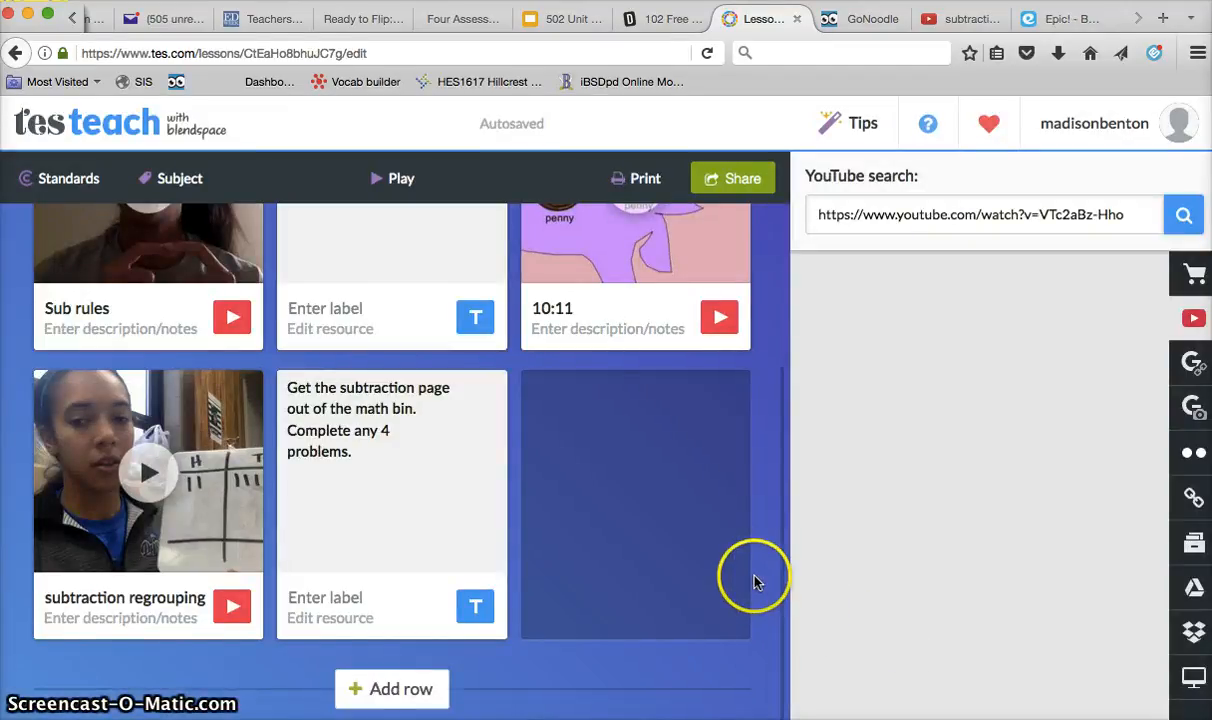
# Title the lesson "2-10-17"
pyautogui.scroll(5, 755, 583)
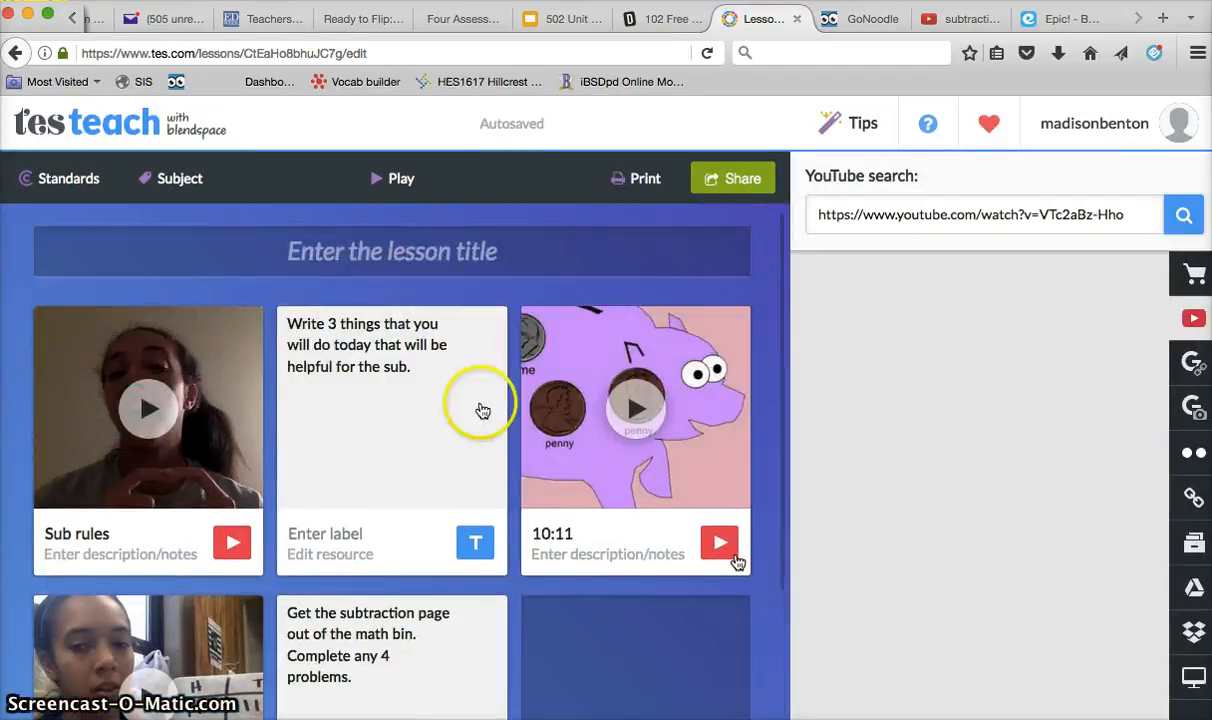
pyautogui.click(360, 248)
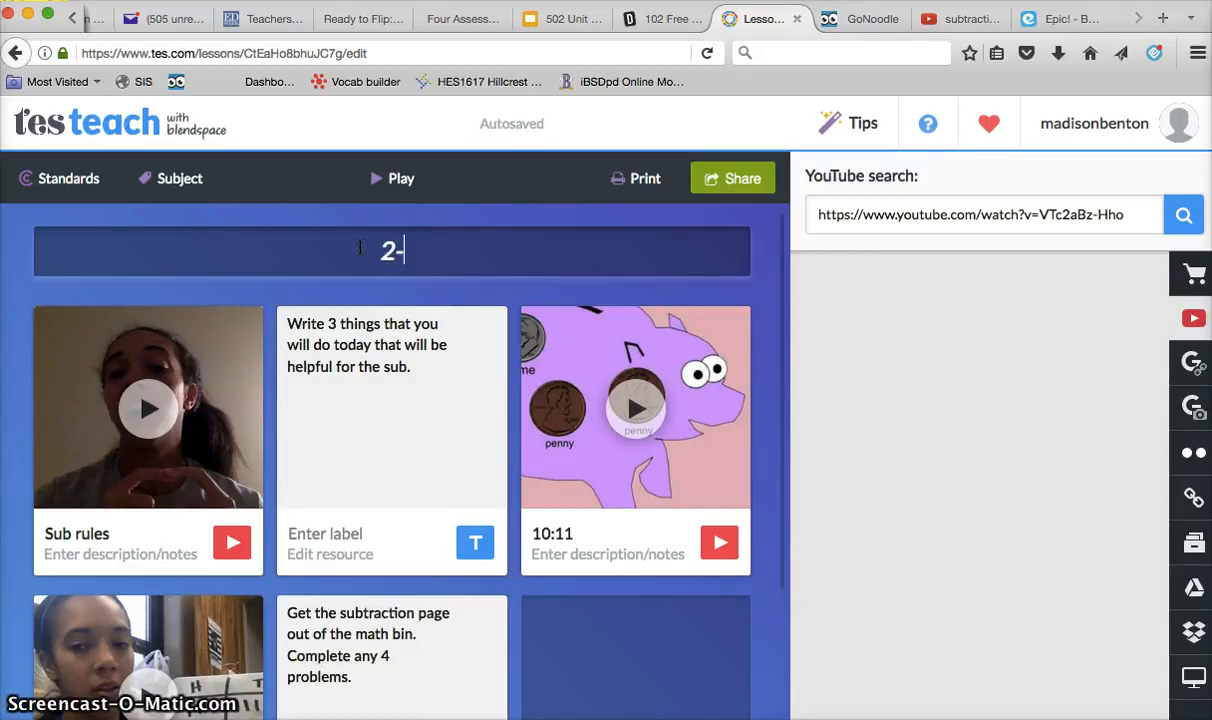
pyautogui.write('2-10-')
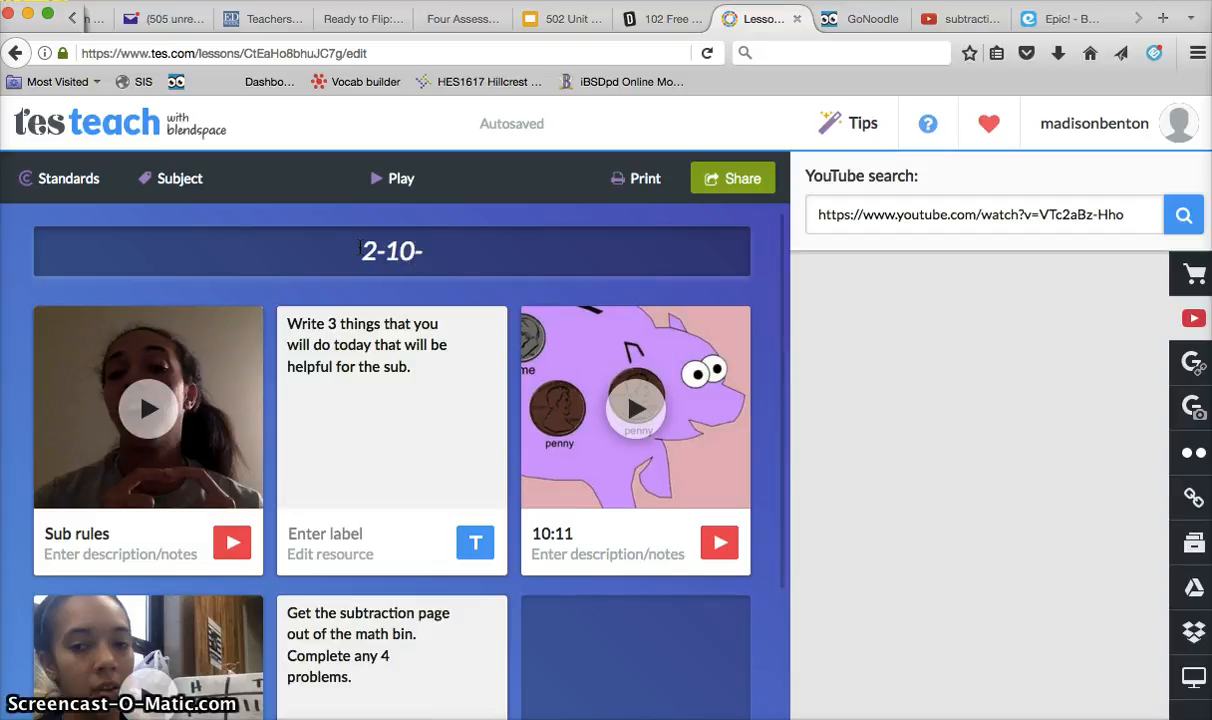
pyautogui.write('17')
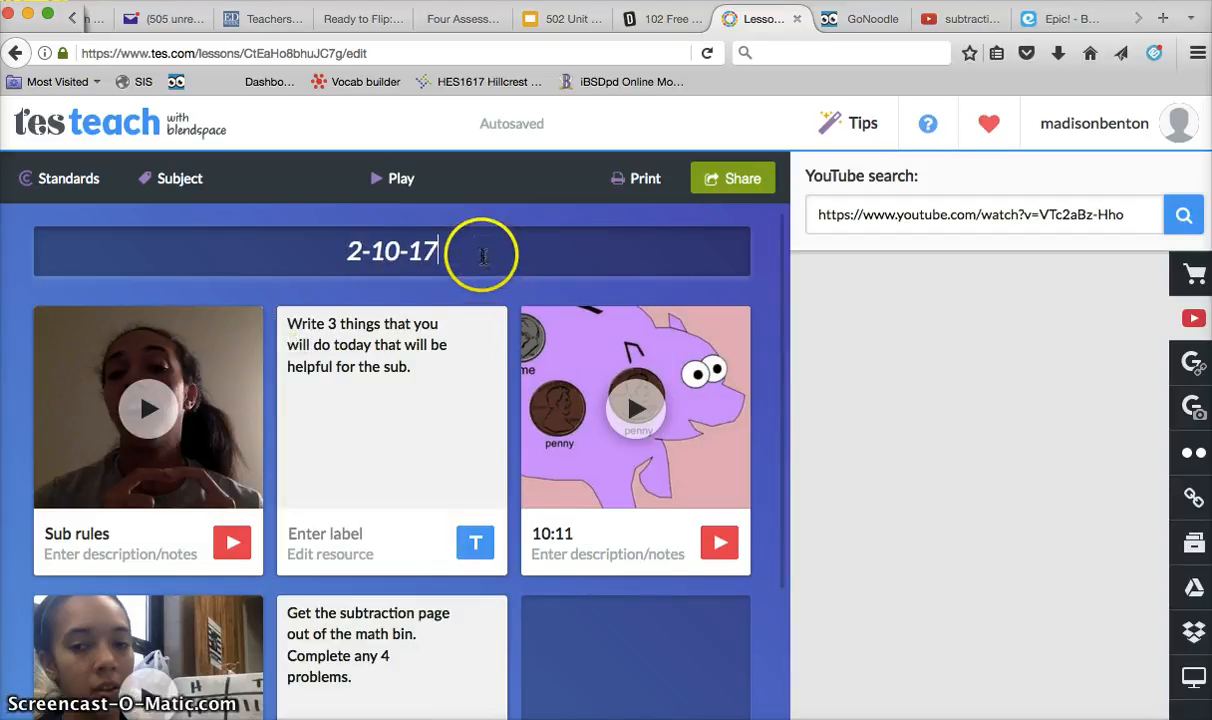
# Add a third row of empty tiles below the subtraction regrouping row
pyautogui.scroll(-5, 505, 375)
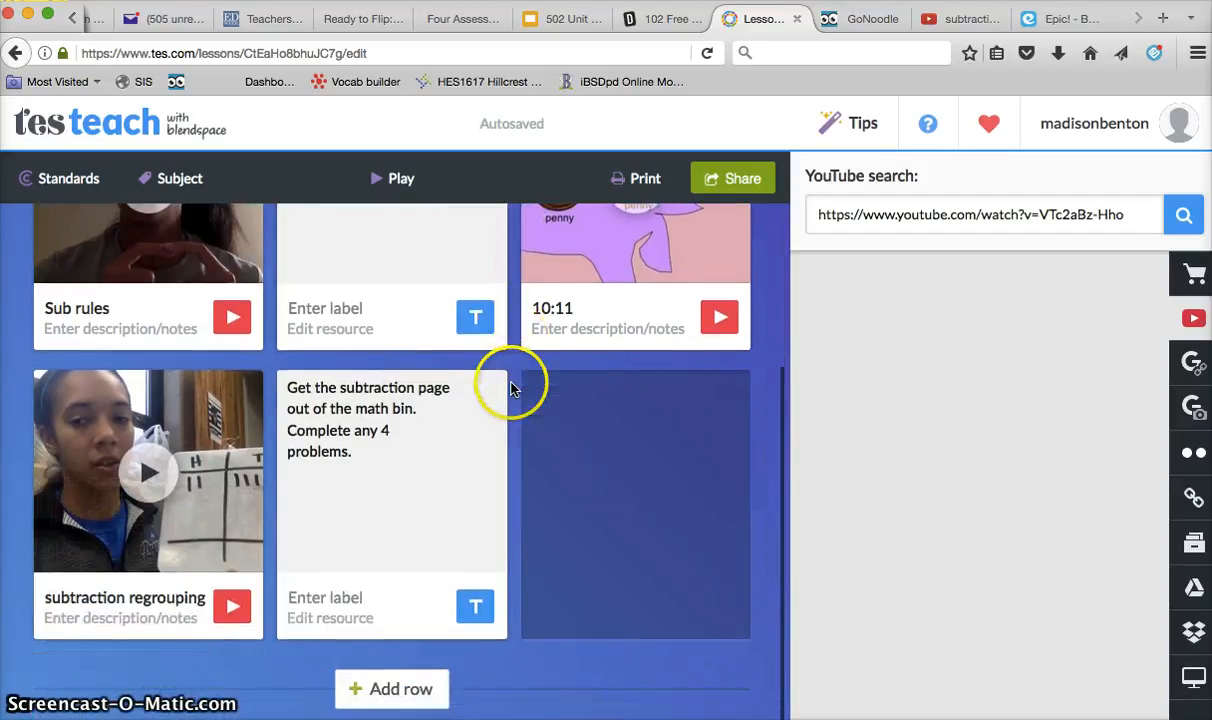
pyautogui.scroll(5, 650, 440)
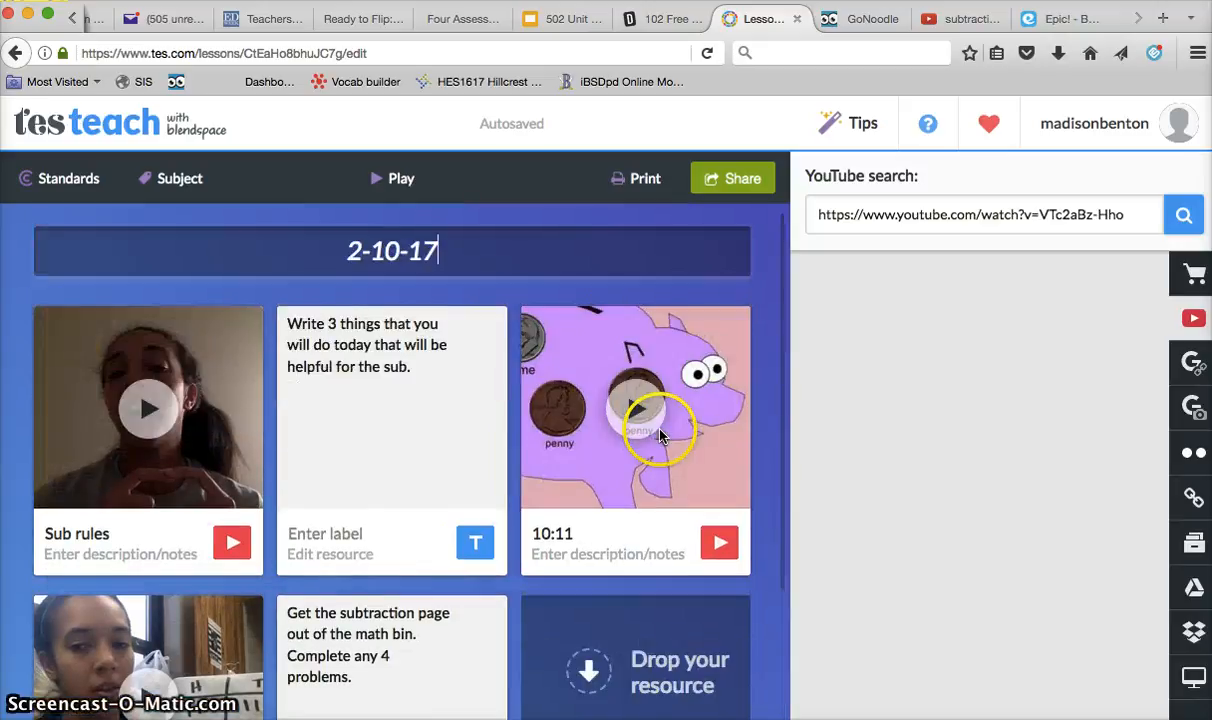
pyautogui.scroll(-5, 361, 452)
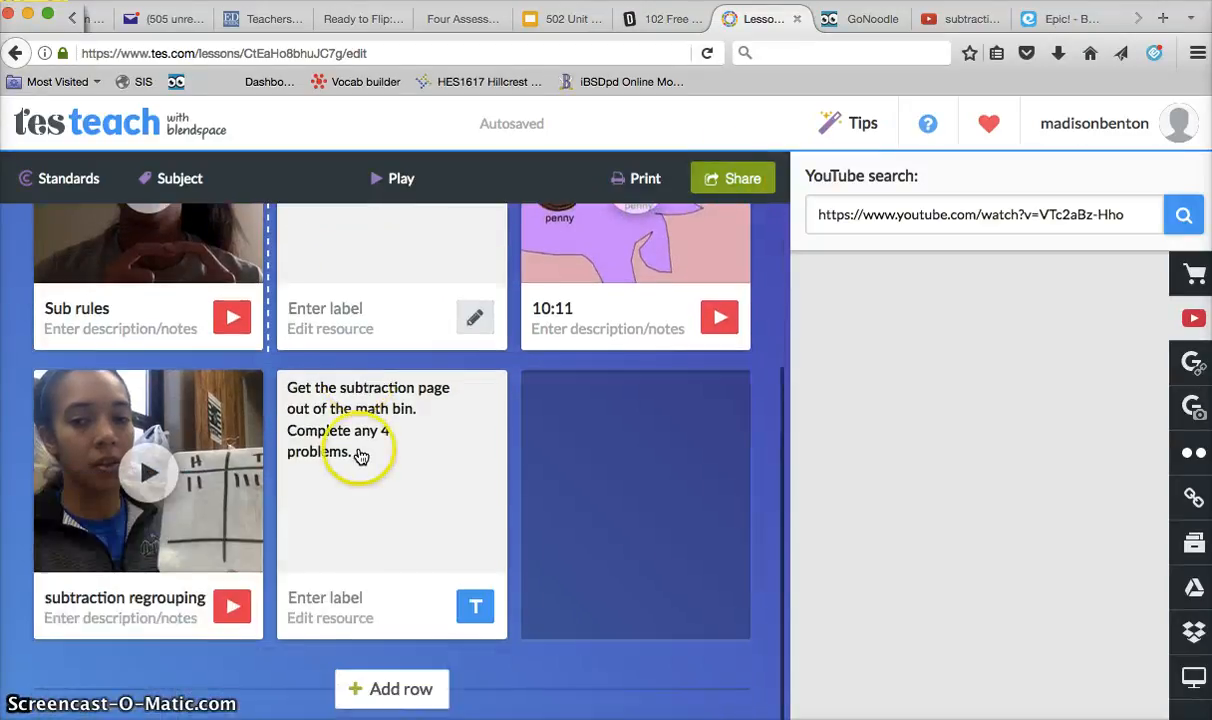
pyautogui.moveTo(640, 435)
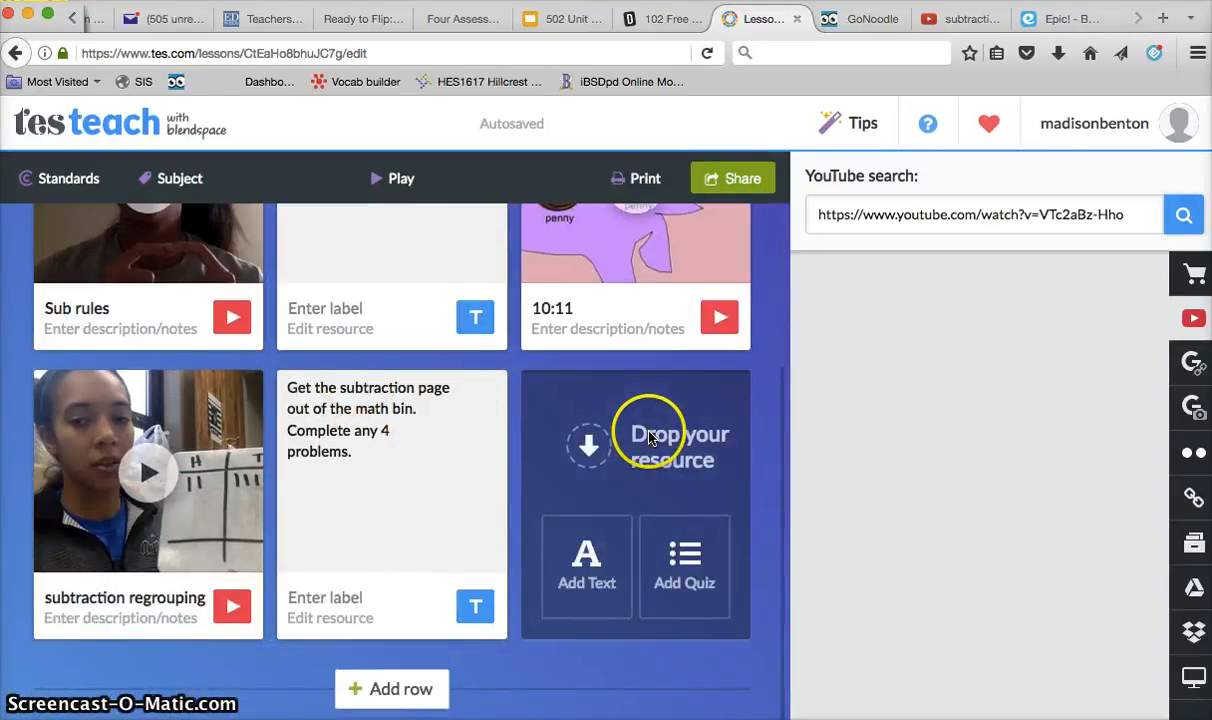
pyautogui.click(388, 688)
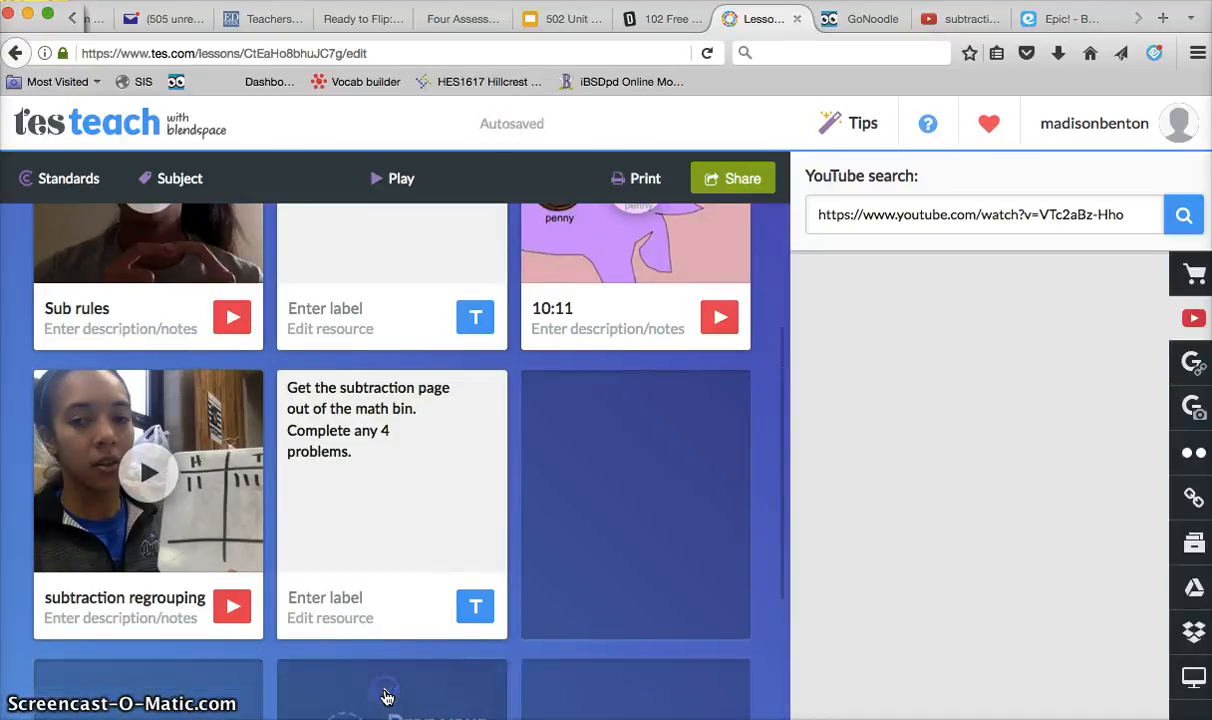
pyautogui.scroll(-6, 576, 503)
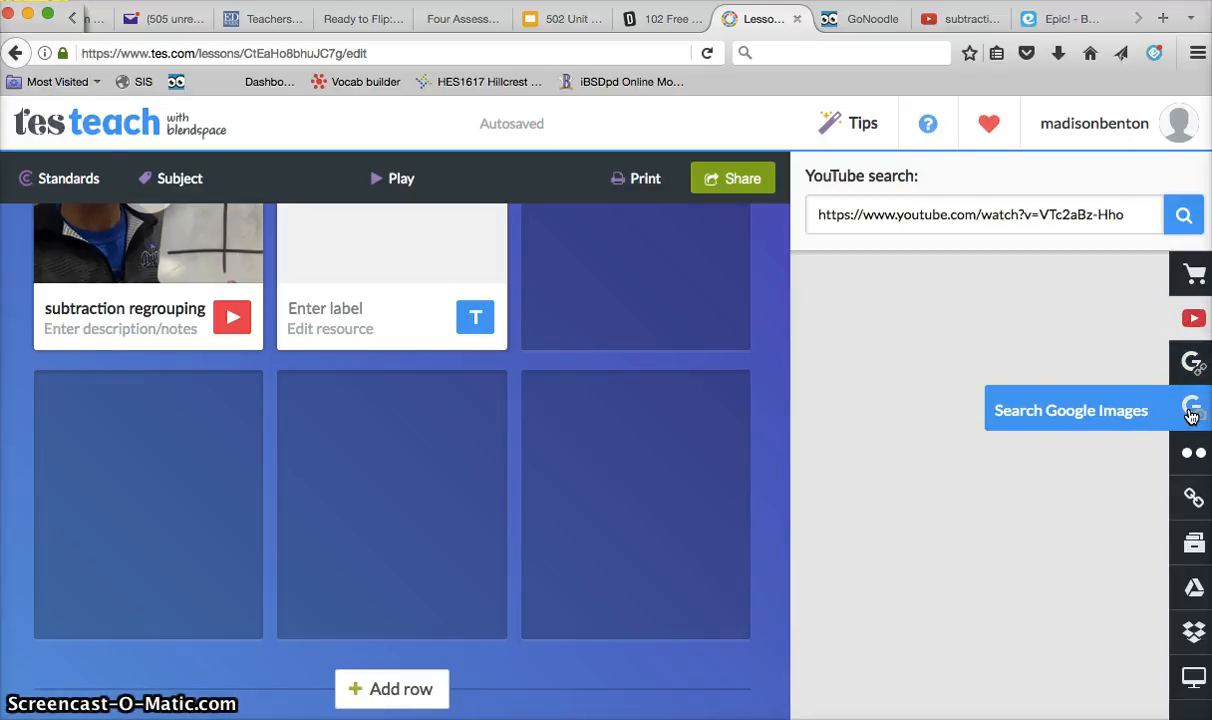
pyautogui.click(1190, 455)
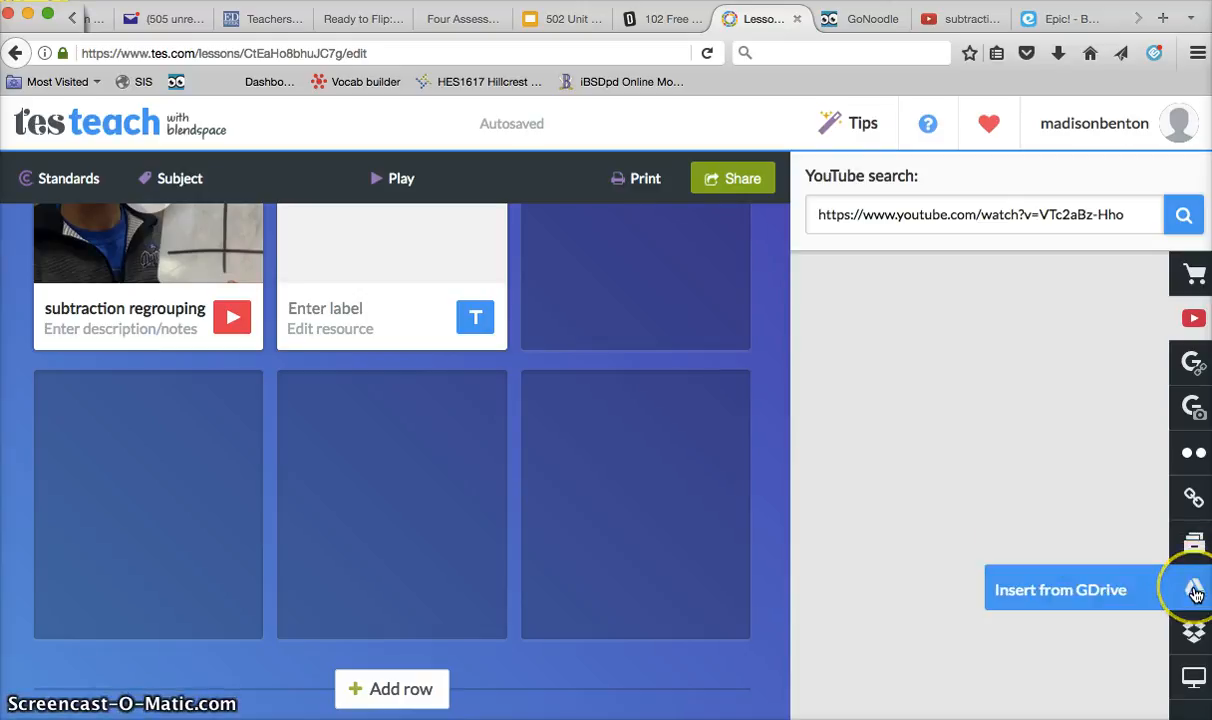
pyautogui.click(1190, 686)
pyautogui.click(901, 496)
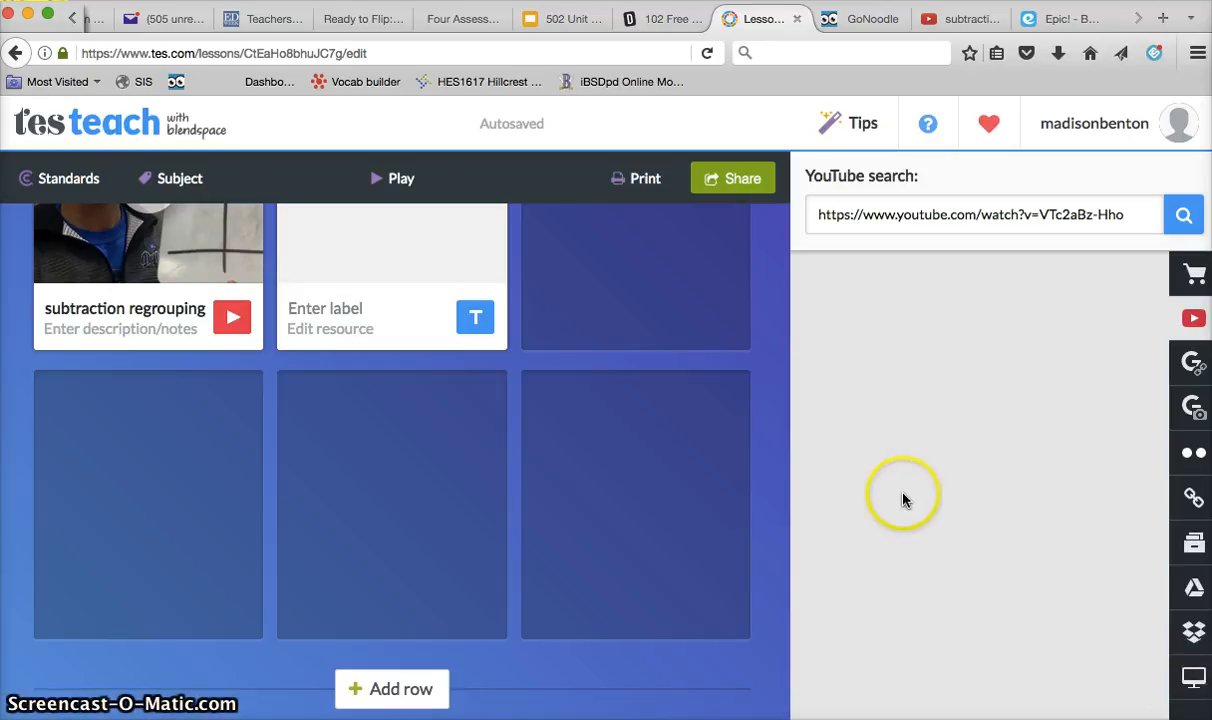
pyautogui.click(425, 514)
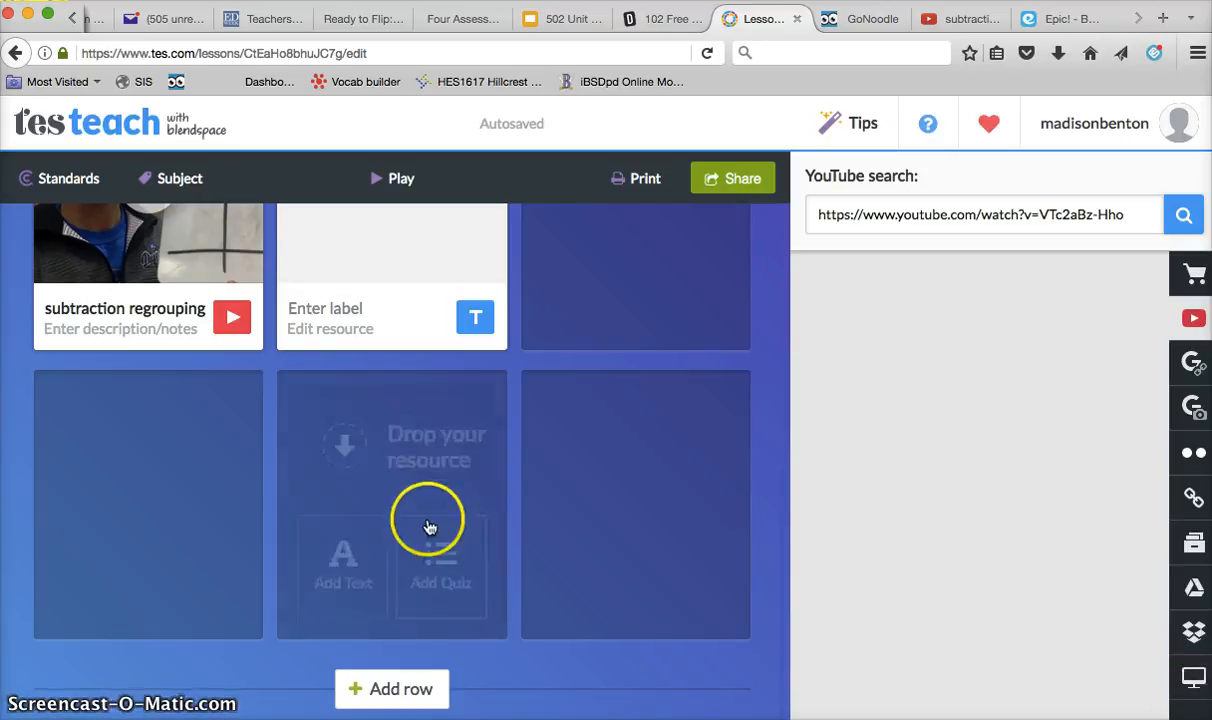
pyautogui.scroll(5, 428, 520)
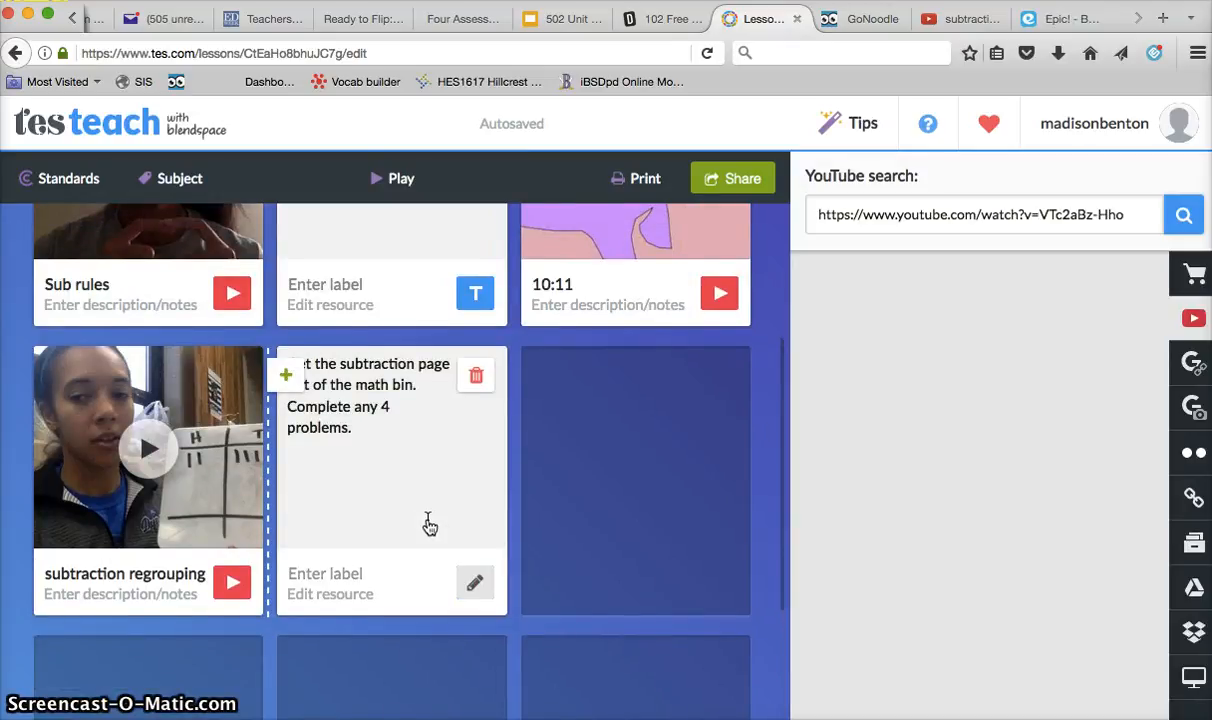
pyautogui.scroll(1, 428, 522)
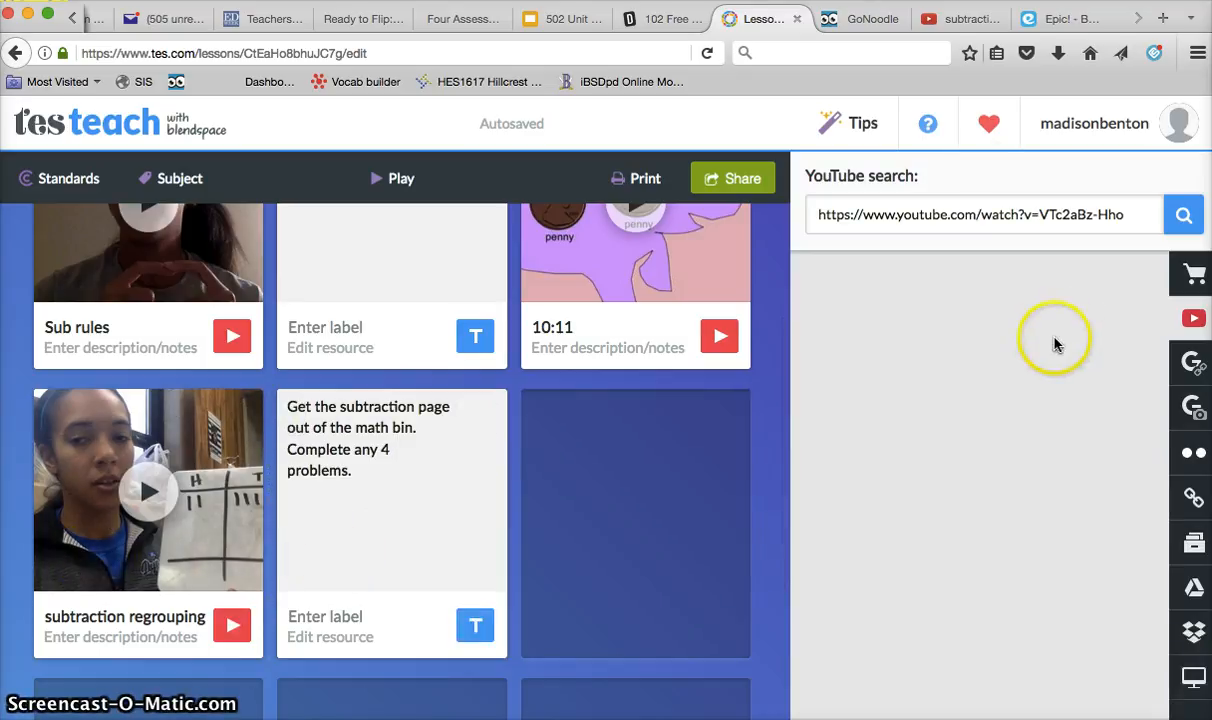
pyautogui.scroll(4, 540, 663)
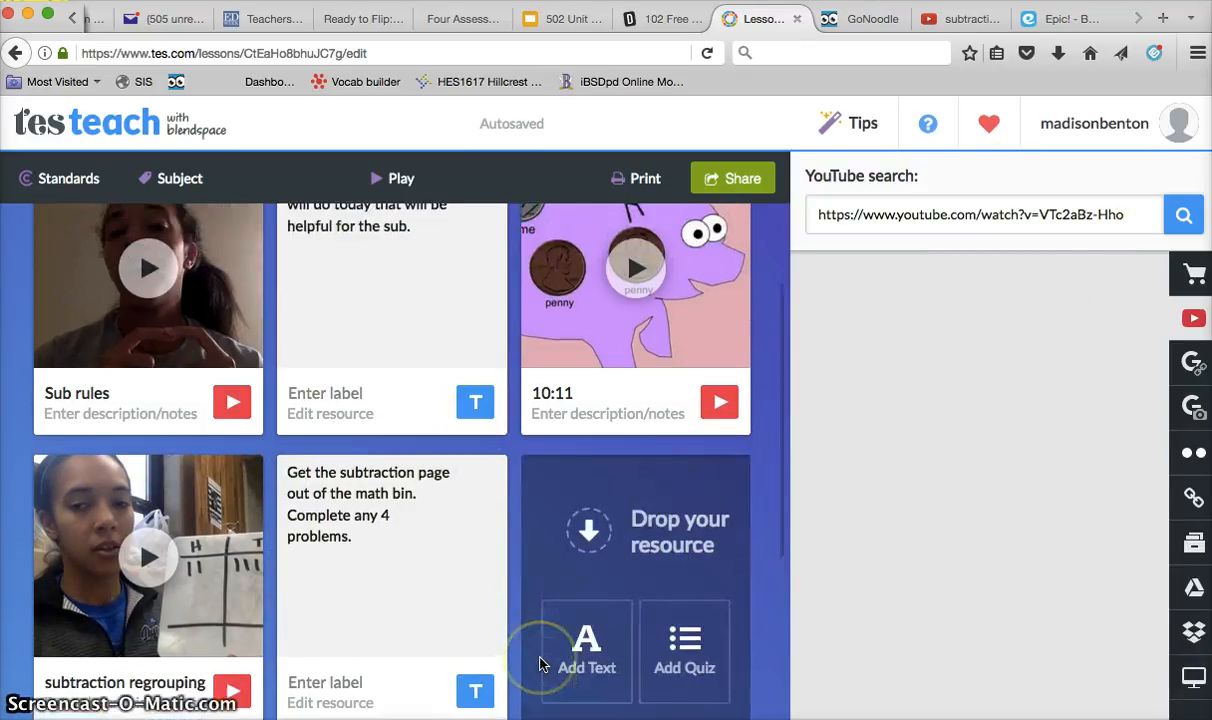
# Share the lesson with the students of the teacher's own class and close the sharing options
pyautogui.click(715, 186)
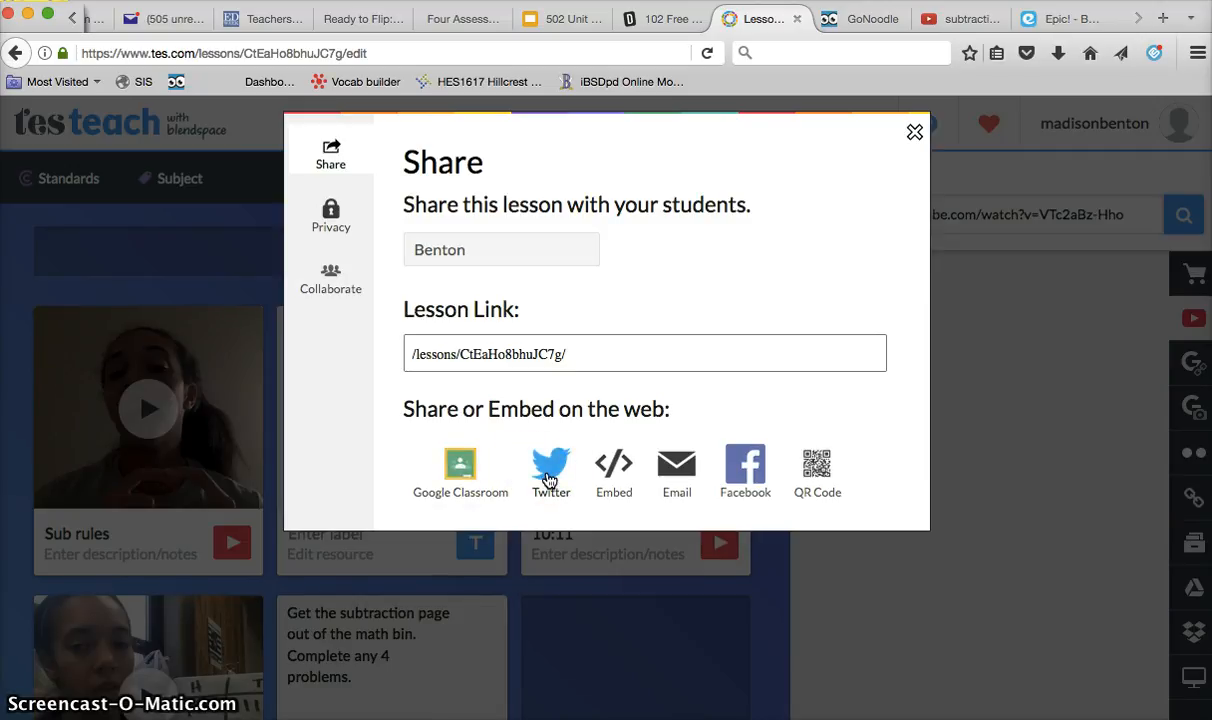
pyautogui.click(614, 468)
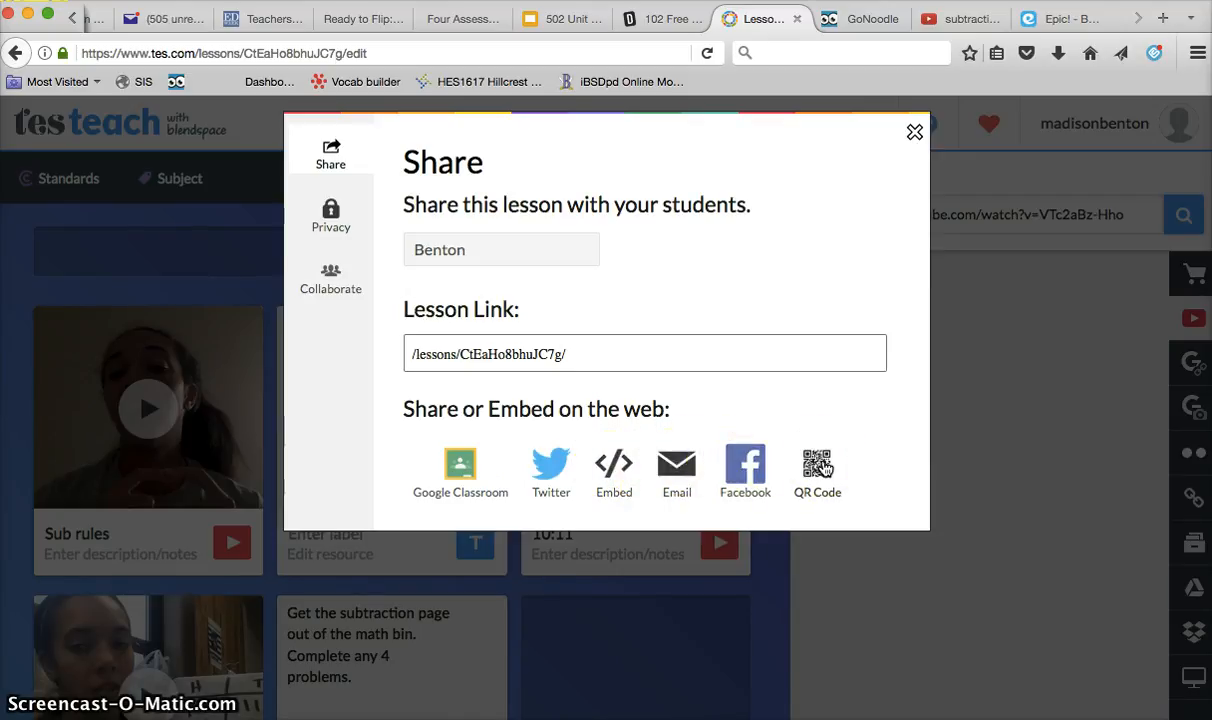
pyautogui.click(501, 252)
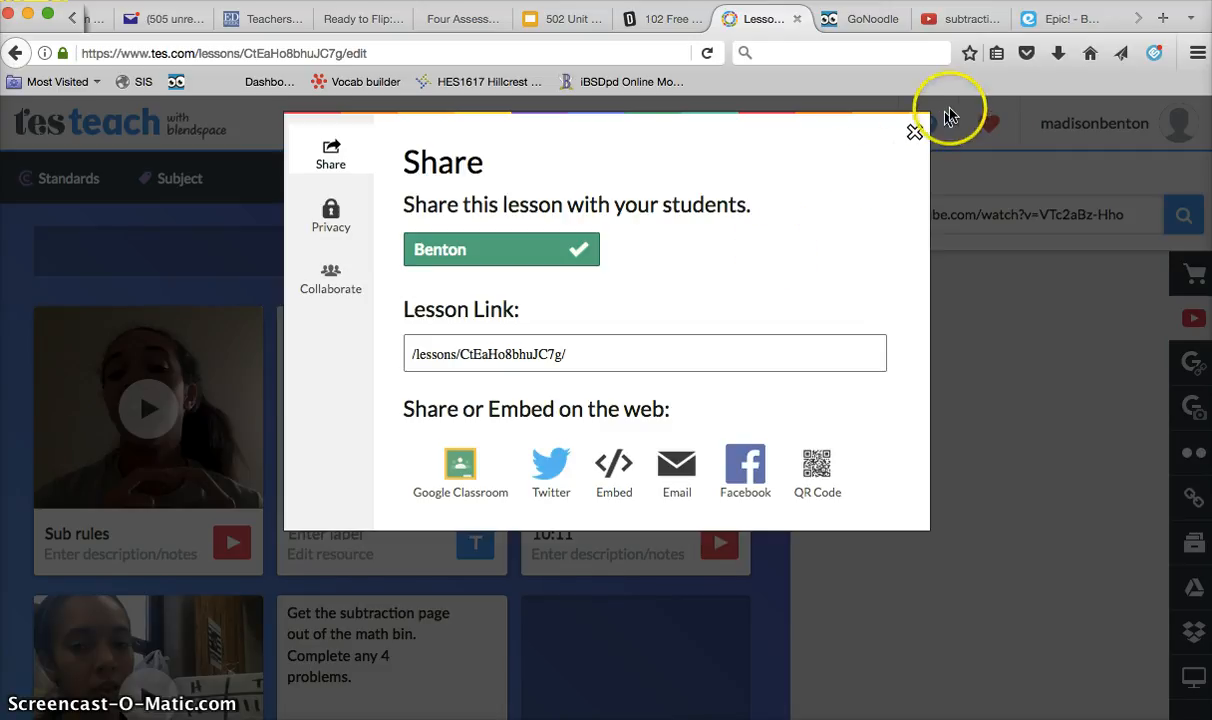
pyautogui.click(914, 132)
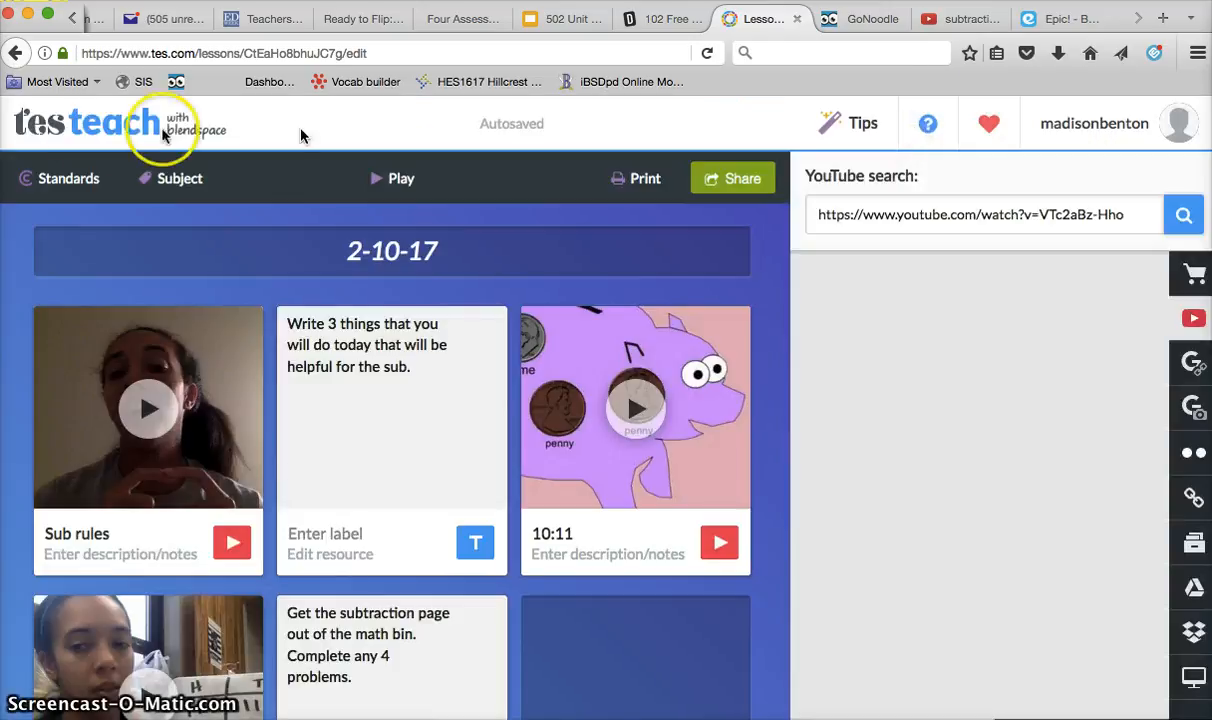
# Return to the dashboard to check the recent lessons and the teacher's own class entry
pyautogui.click(60, 133)
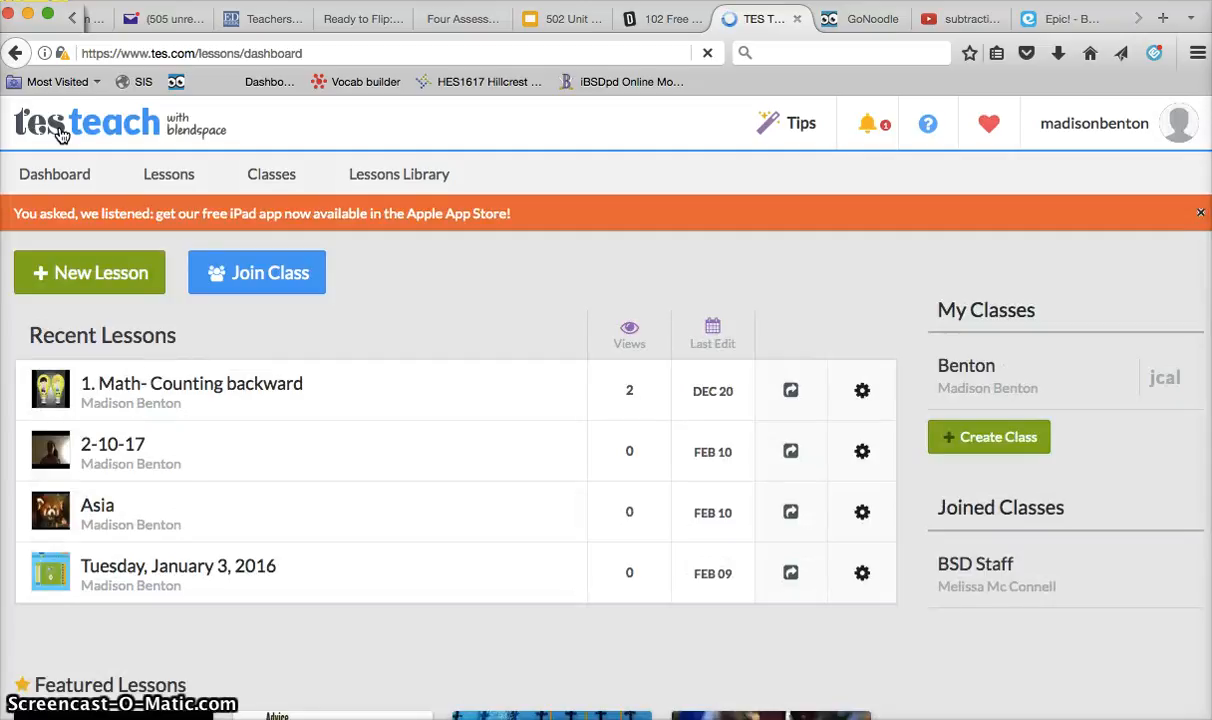
pyautogui.click(1160, 380)
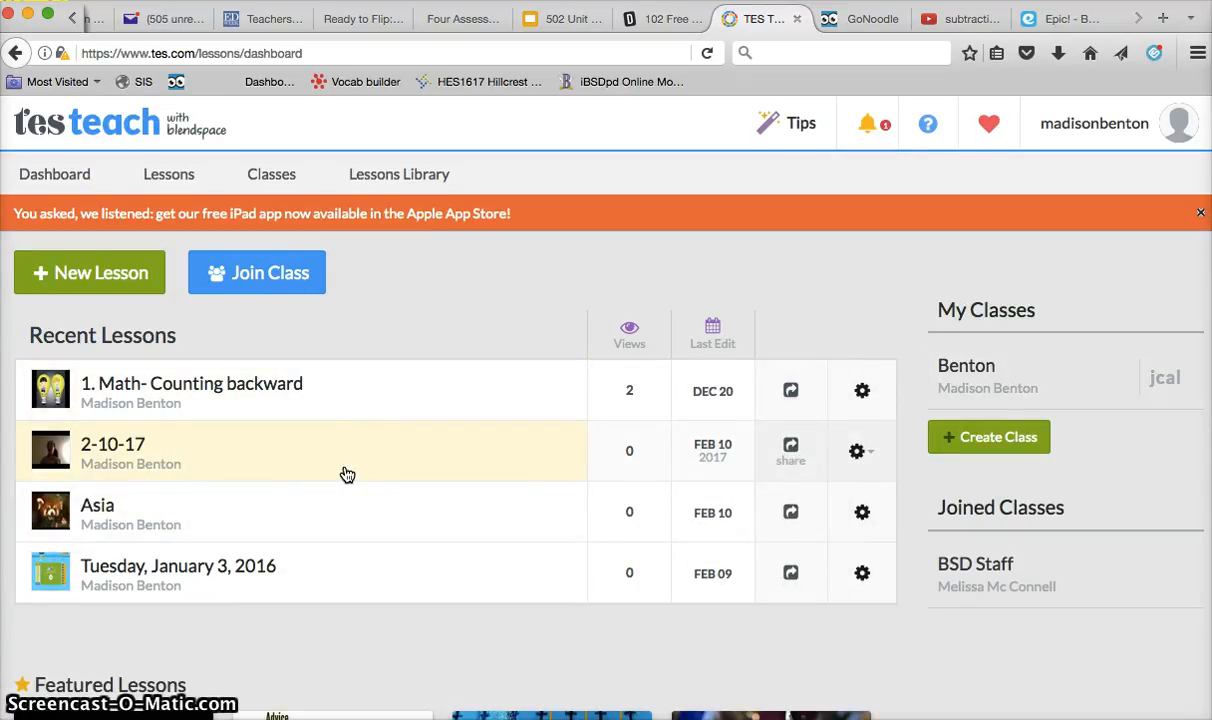
pyautogui.click(406, 332)
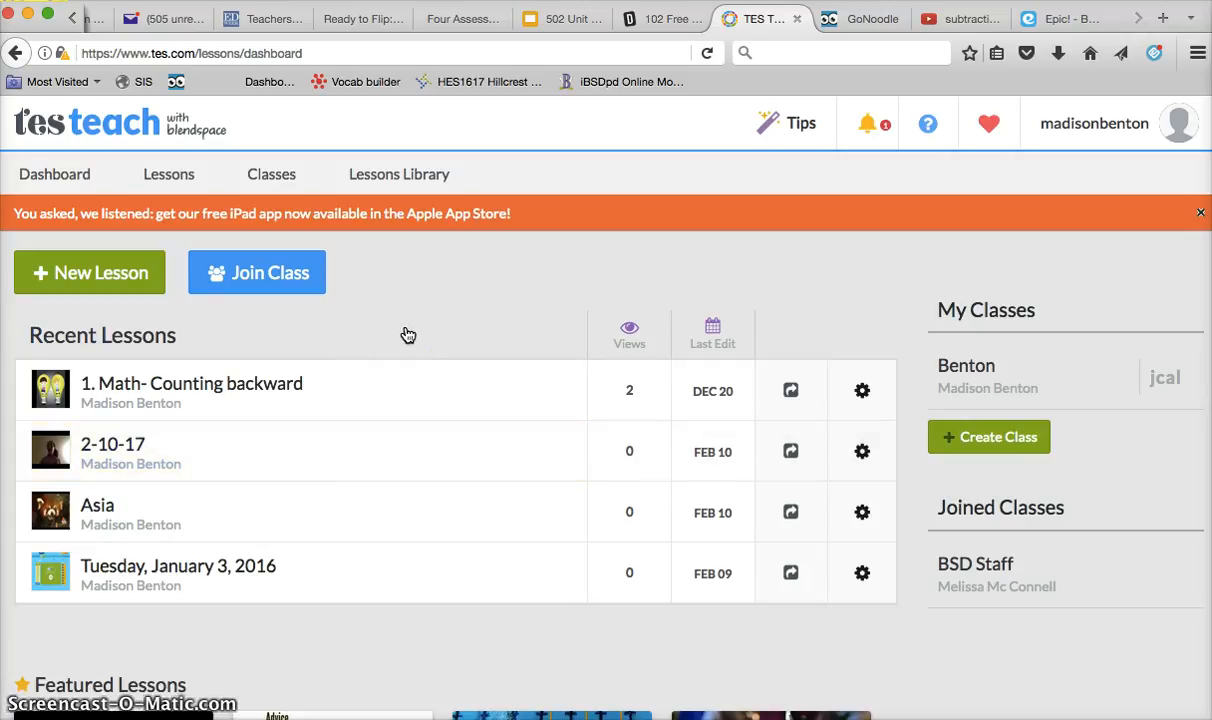